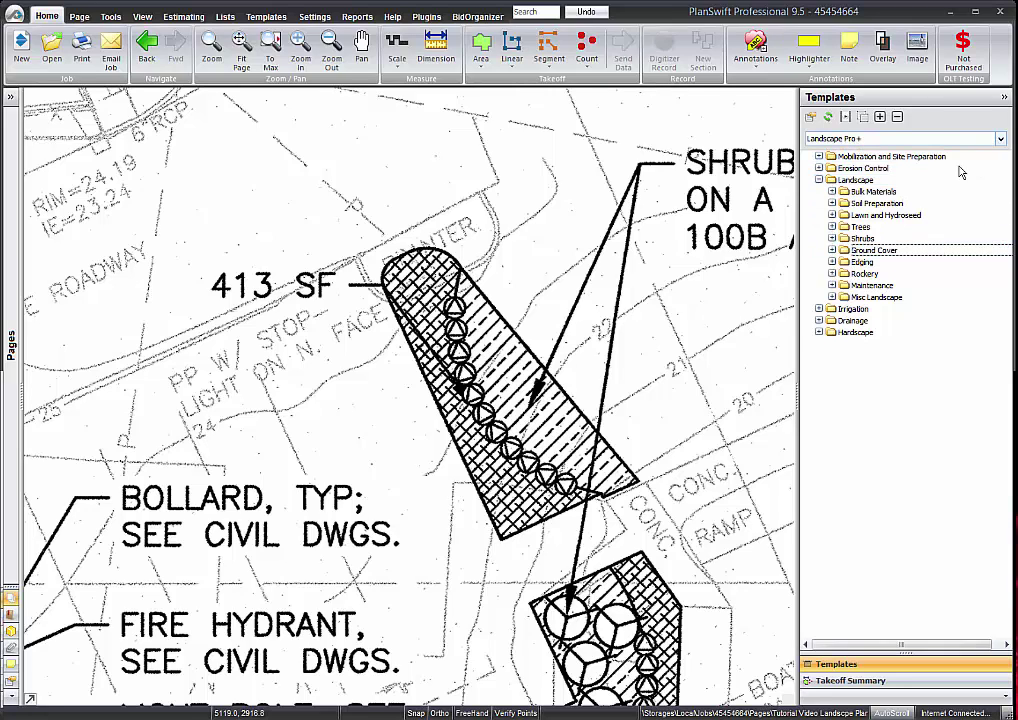
- Start a takeoff from the Ground Cover- Enter Plant Name template and set its size to 1 gallon
{"action": "key", "text": "Right"}
{"action": "key", "text": "Down"}
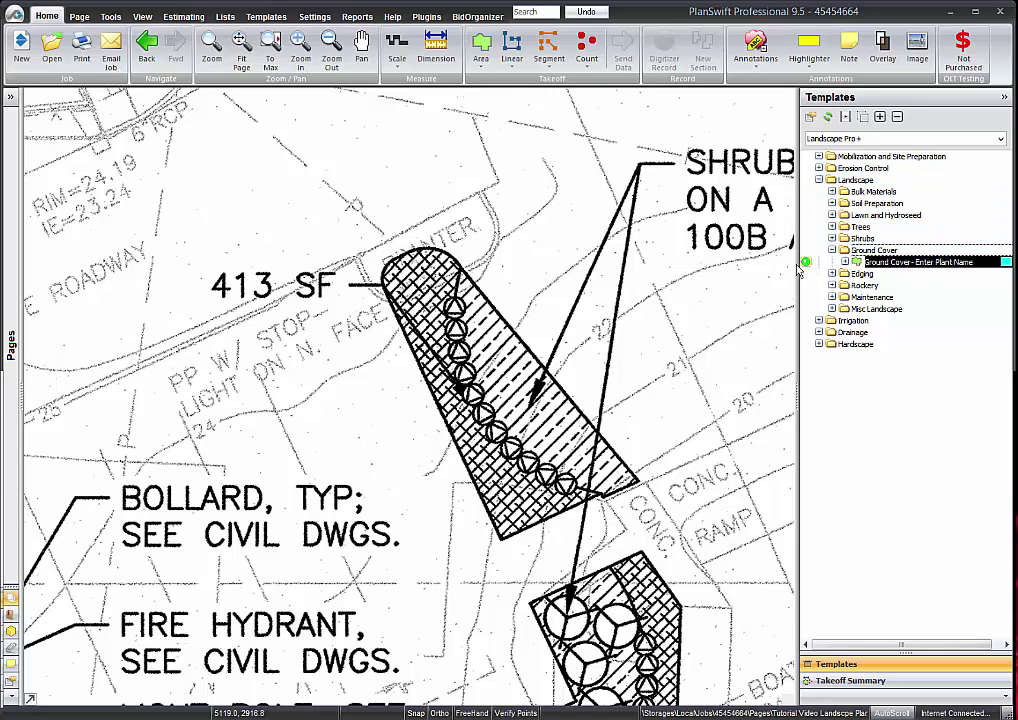
{"action": "left_click", "coordinate": [621, 310]}
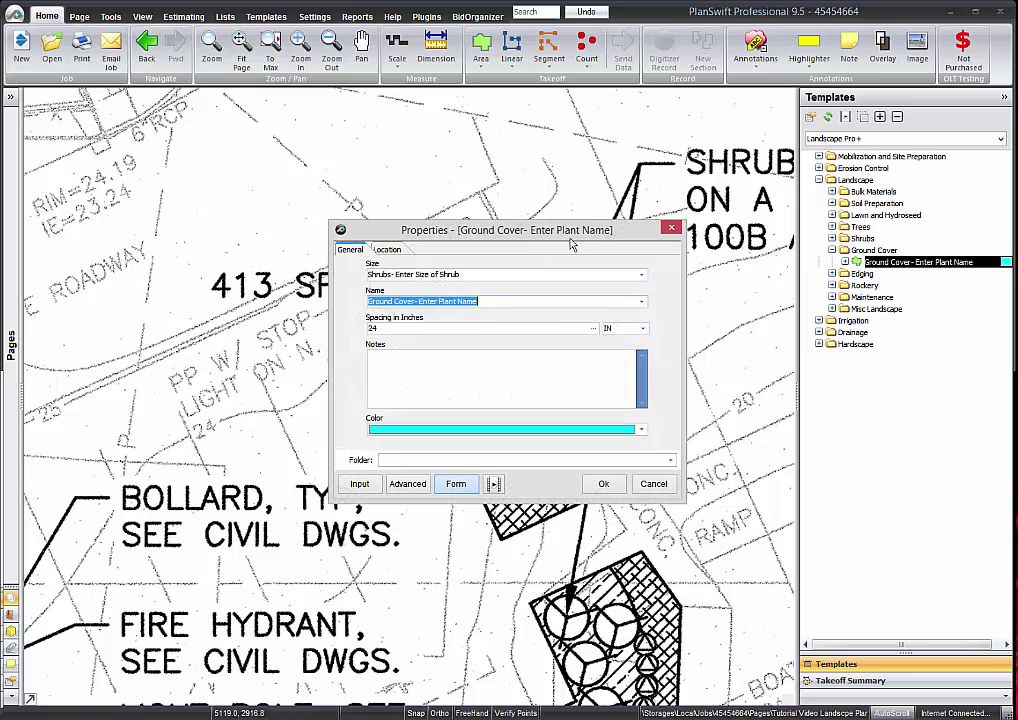
{"action": "left_click", "coordinate": [641, 275]}
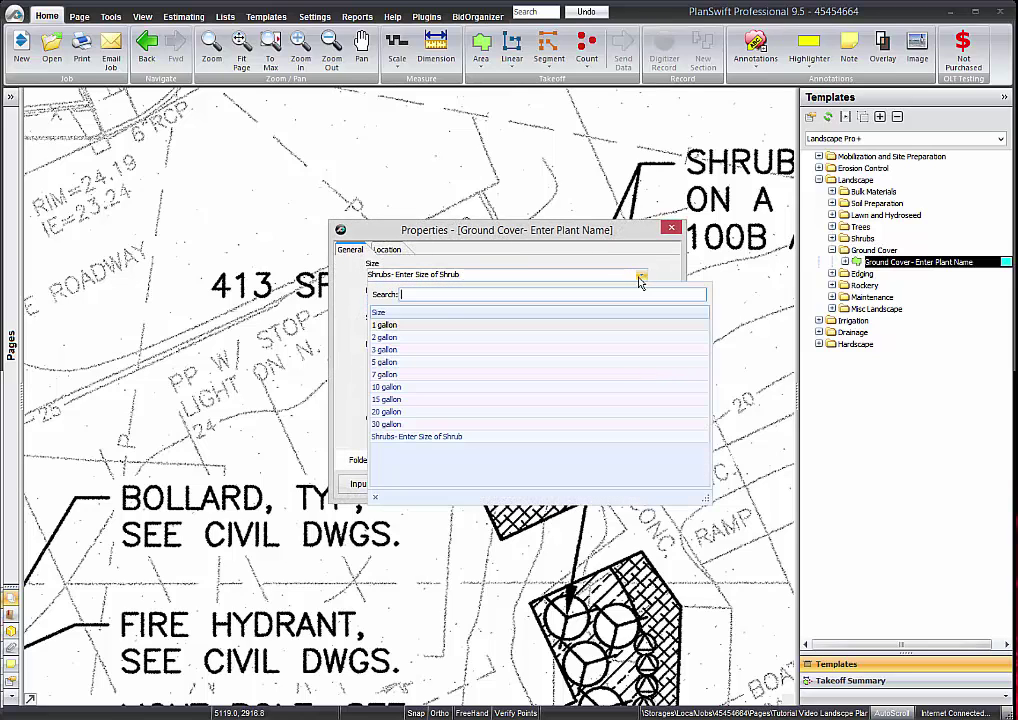
{"action": "left_click", "coordinate": [387, 325]}
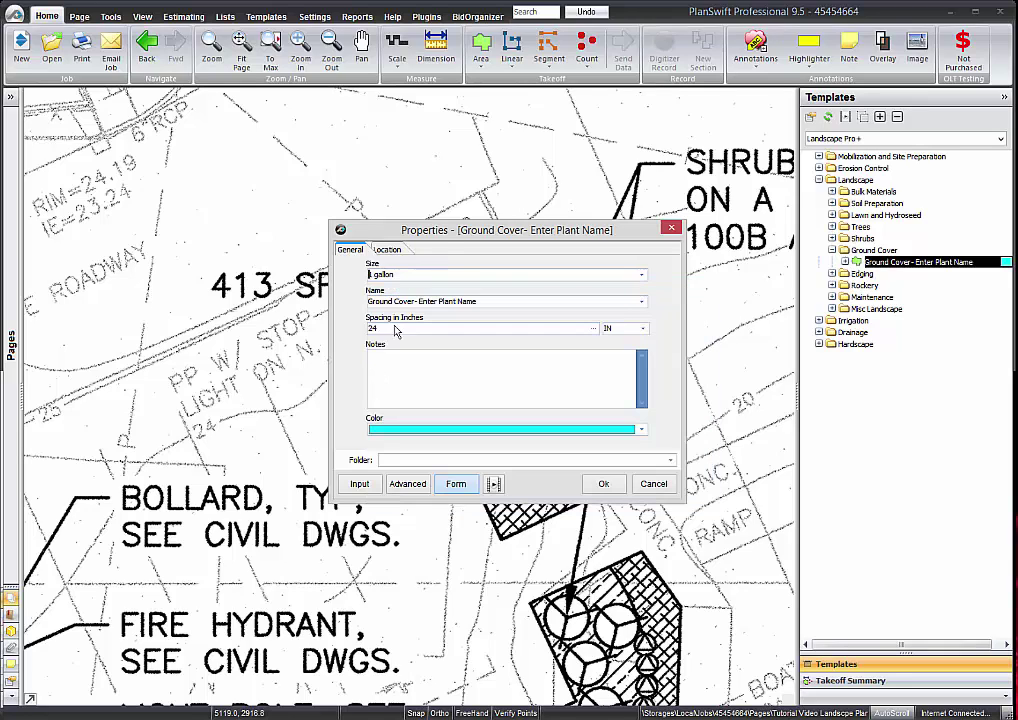
- Name the ground cover Acacia redolens, set its spacing to 18 inches and accept the properties
{"action": "left_click", "coordinate": [641, 301]}
{"action": "type", "text": "A"}
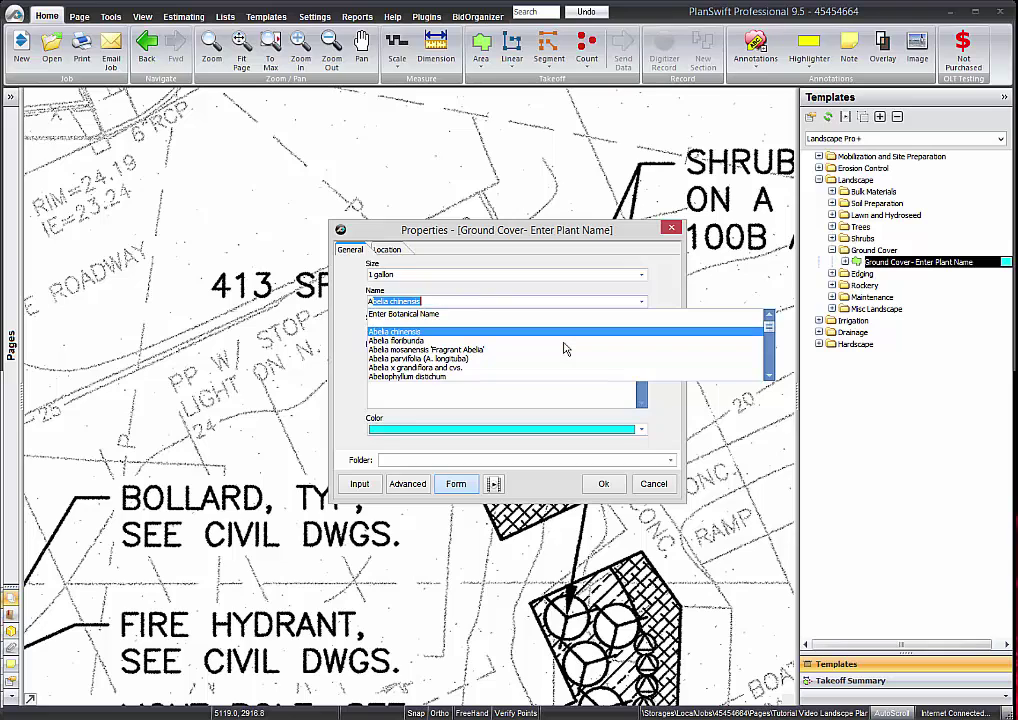
{"action": "type", "text": "cacia redolens"}
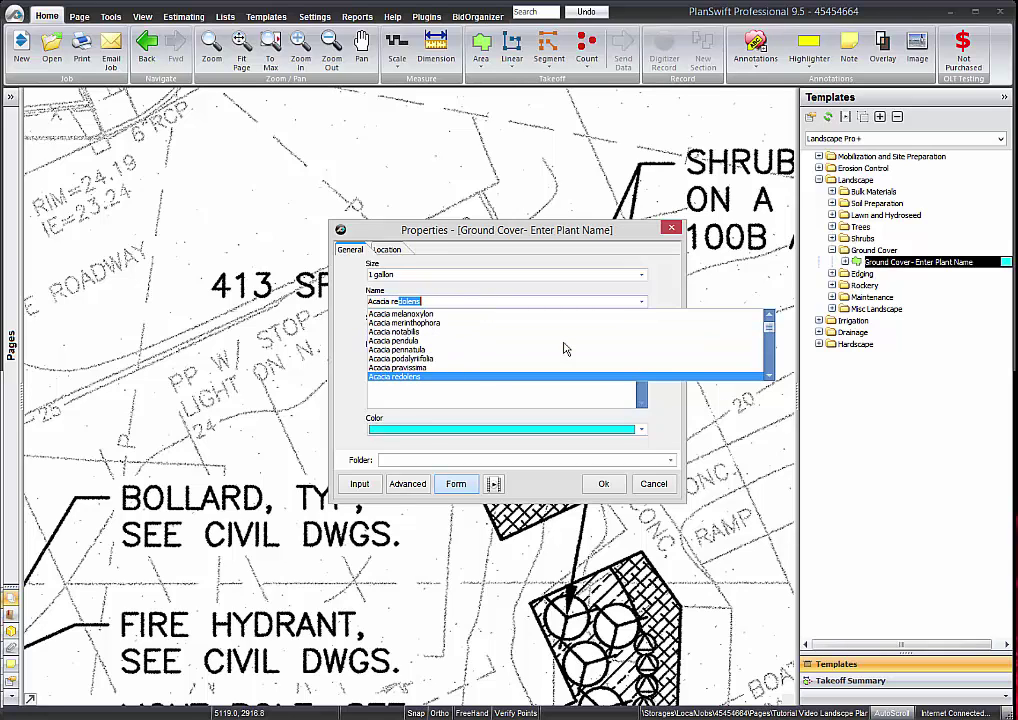
{"action": "left_click", "coordinate": [432, 376]}
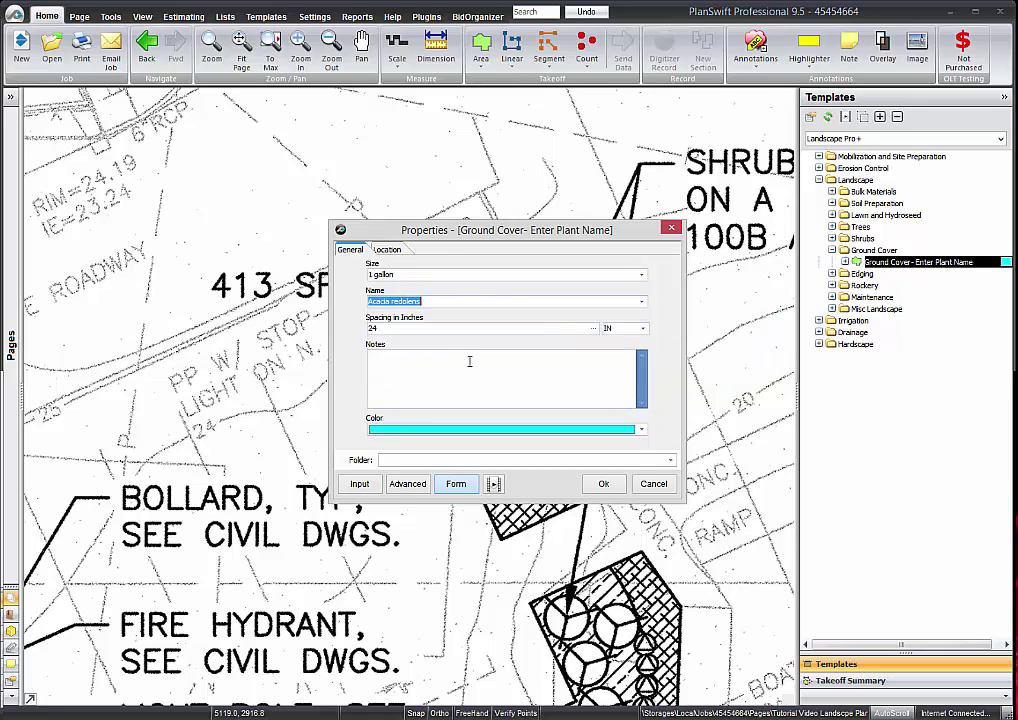
{"action": "key", "text": "Tab"}
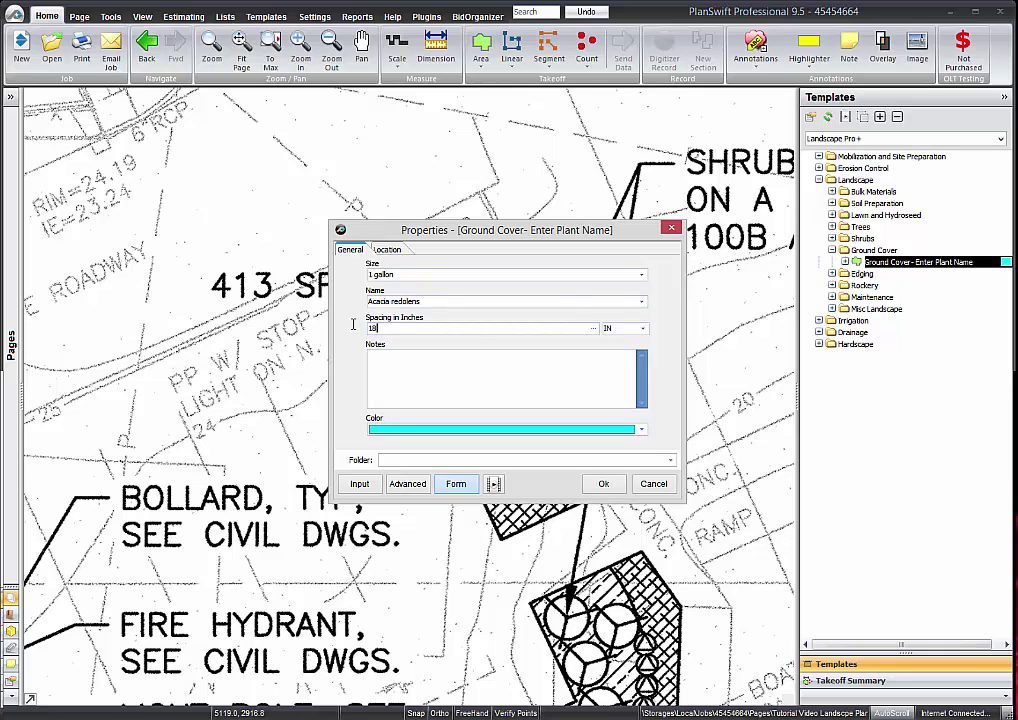
{"action": "left_click", "coordinate": [604, 485]}
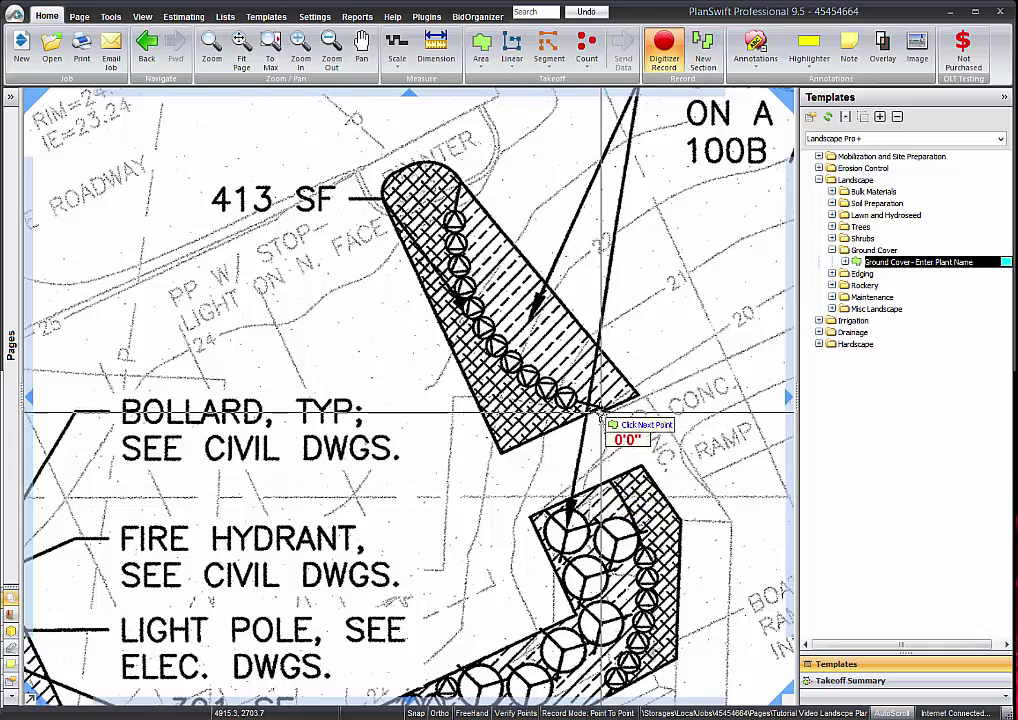
- Trace the lower and outer straight edges of the cross-hatched bed beside the 413 SF label
{"action": "left_click", "coordinate": [602, 411]}
{"action": "left_click", "coordinate": [500, 451]}
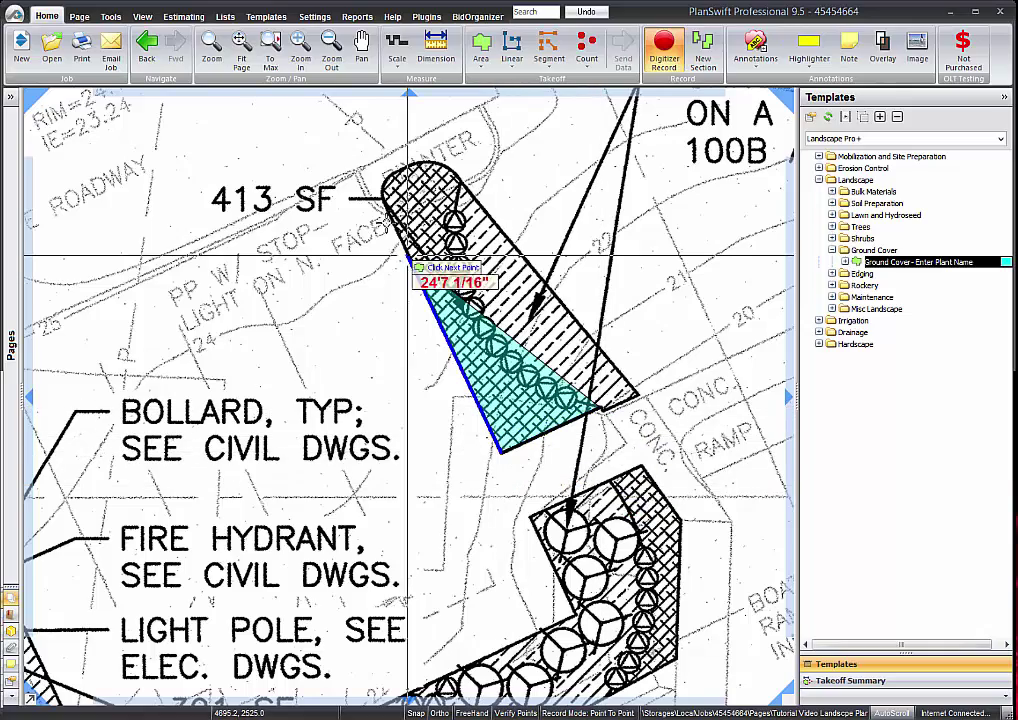
{"action": "left_click", "coordinate": [396, 210]}
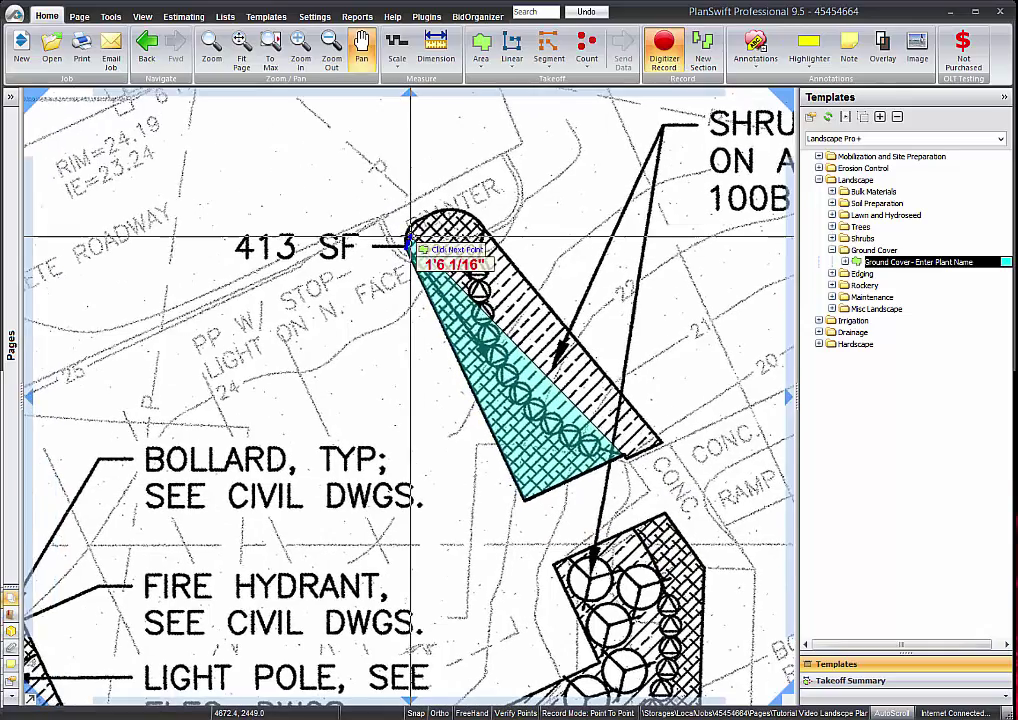
- Follow the bed's rounded upper end with arc segments up to the start of the shrub row
{"action": "scroll", "coordinate": [409, 240], "scroll_direction": "up", "scroll_amount": 3}
{"action": "left_click", "coordinate": [405, 236]}
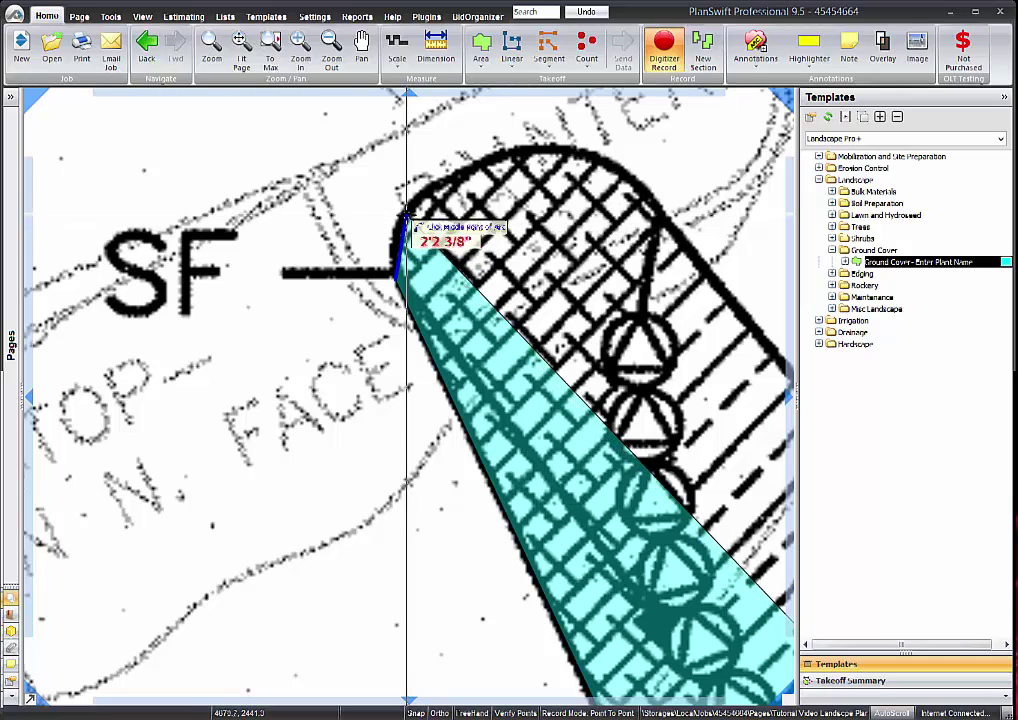
{"action": "left_click", "coordinate": [432, 196]}
{"action": "left_click", "coordinate": [500, 156]}
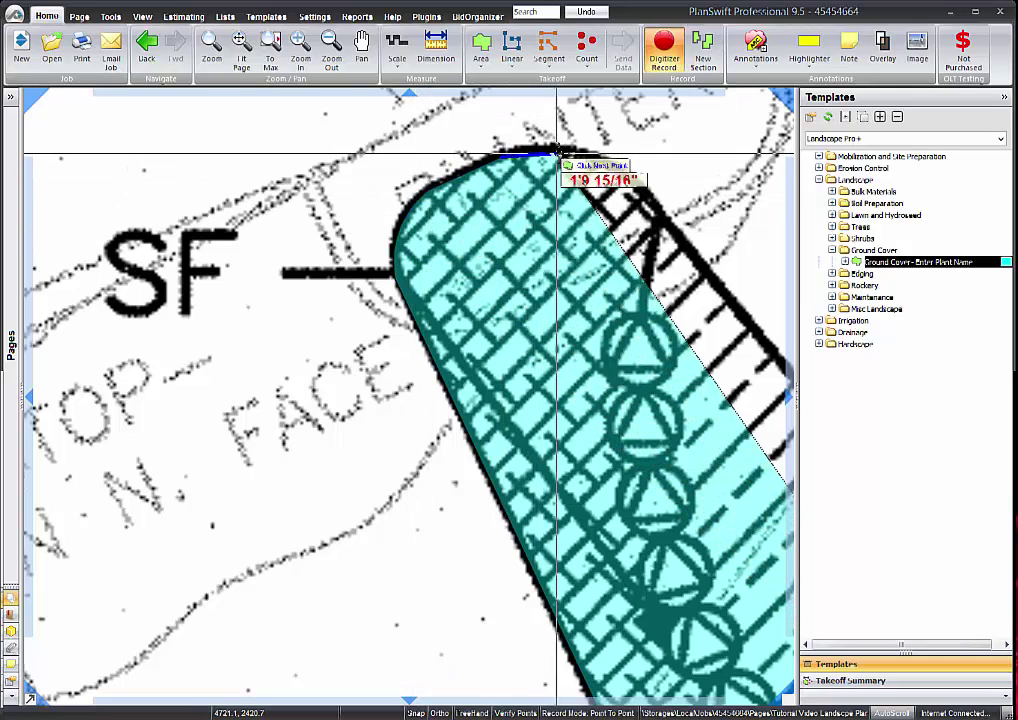
{"action": "key", "text": "a"}
{"action": "left_click", "coordinate": [618, 189]}
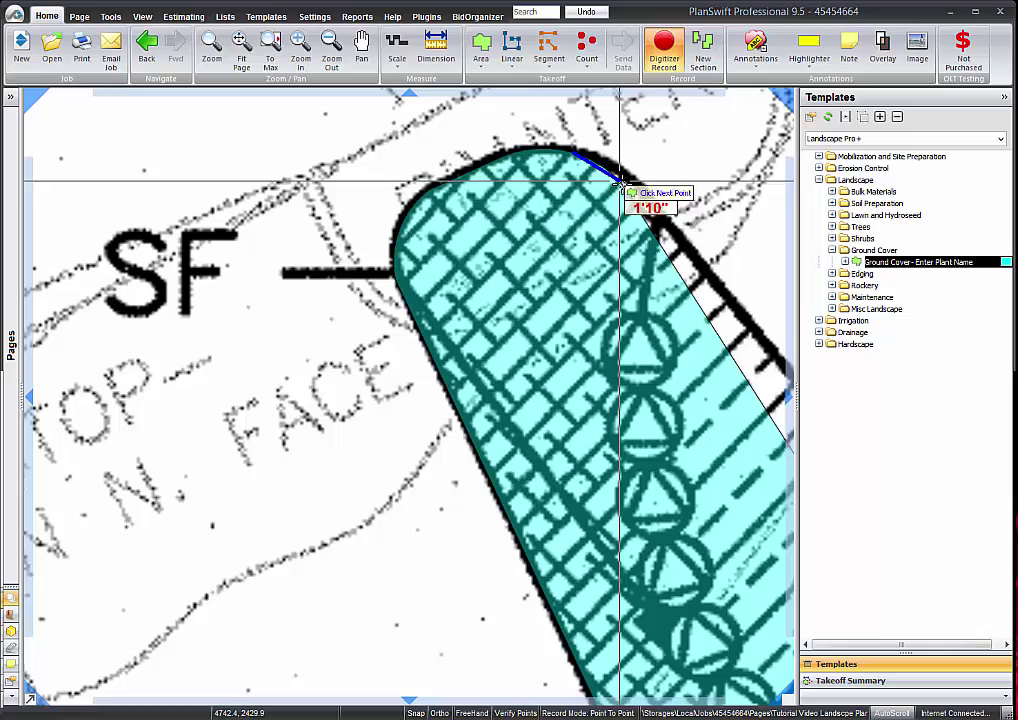
{"action": "left_click", "coordinate": [666, 216]}
- Close the 413 SF bed's ground cover area with an arc along the row of small shrubs
{"action": "left_click_drag", "start_coordinate": [372, 397], "coordinate": [466, 209]}
{"action": "key", "text": "a"}
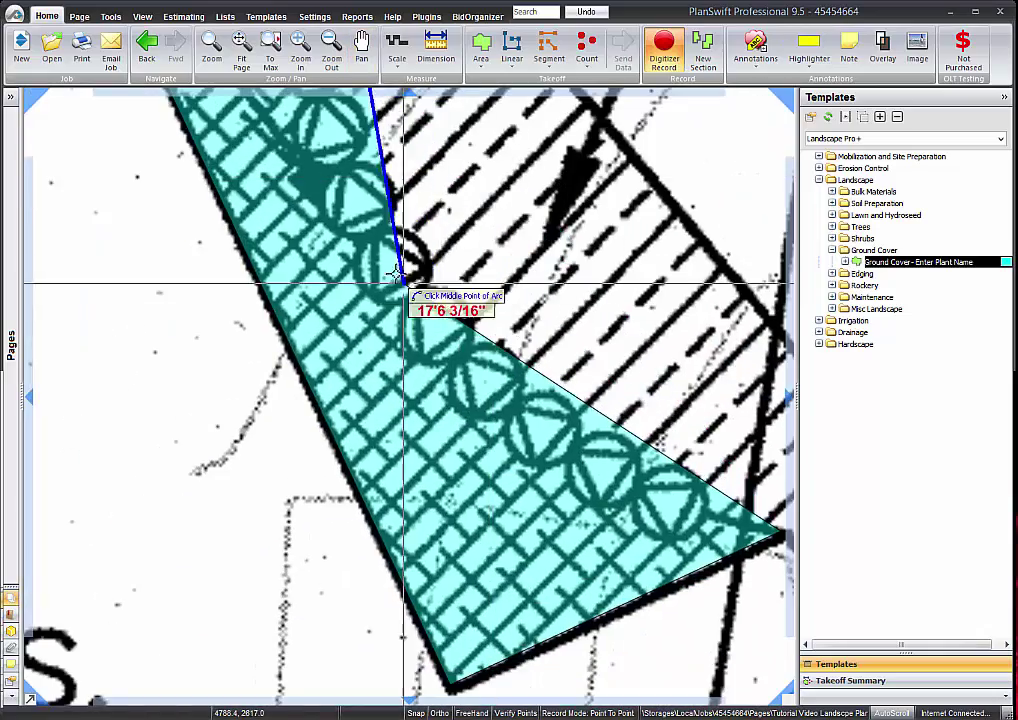
{"action": "left_click", "coordinate": [375, 275]}
{"action": "left_click", "coordinate": [375, 268]}
- Begin a second ground cover section at the cross-hatched bed near the concrete ramp, tracing its lower and outer edges
{"action": "scroll", "coordinate": [375, 268], "scroll_direction": "down", "scroll_amount": 4}
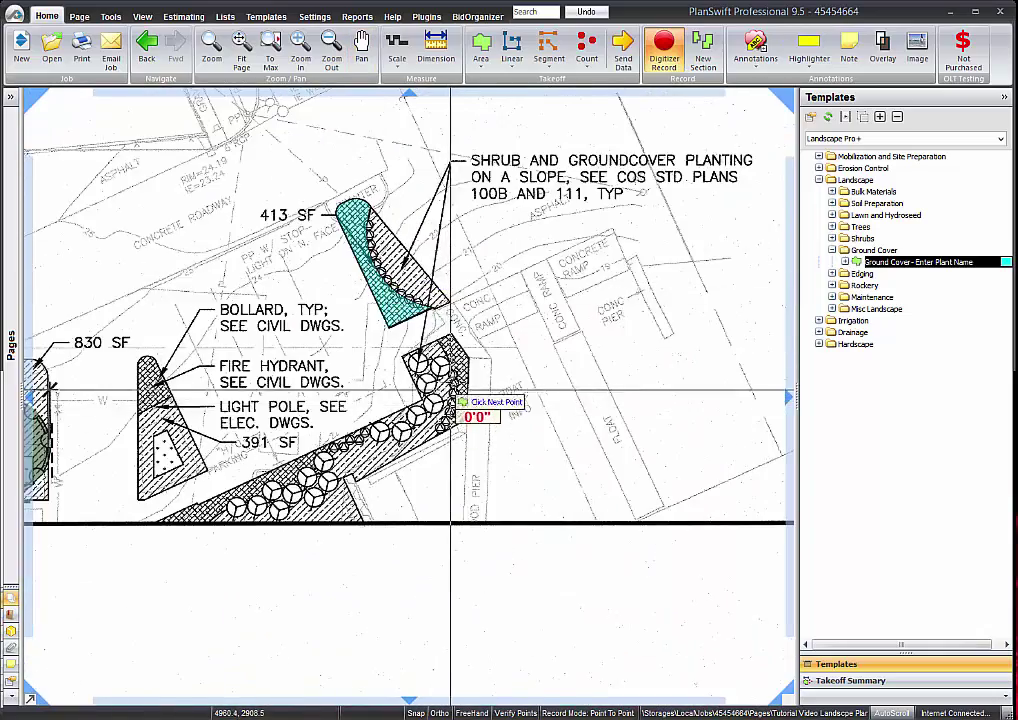
{"action": "scroll", "coordinate": [432, 404], "scroll_direction": "up", "scroll_amount": 6}
{"action": "left_click", "coordinate": [331, 592]}
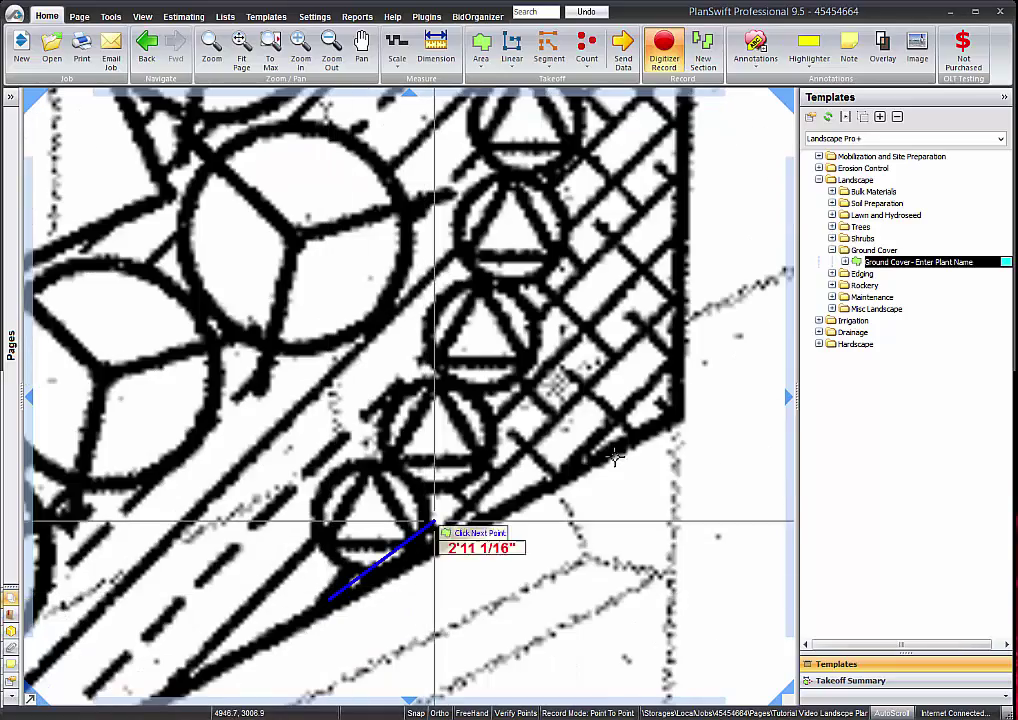
{"action": "left_click", "coordinate": [682, 416]}
{"action": "scroll", "coordinate": [700, 237], "scroll_direction": "up", "scroll_amount": 3}
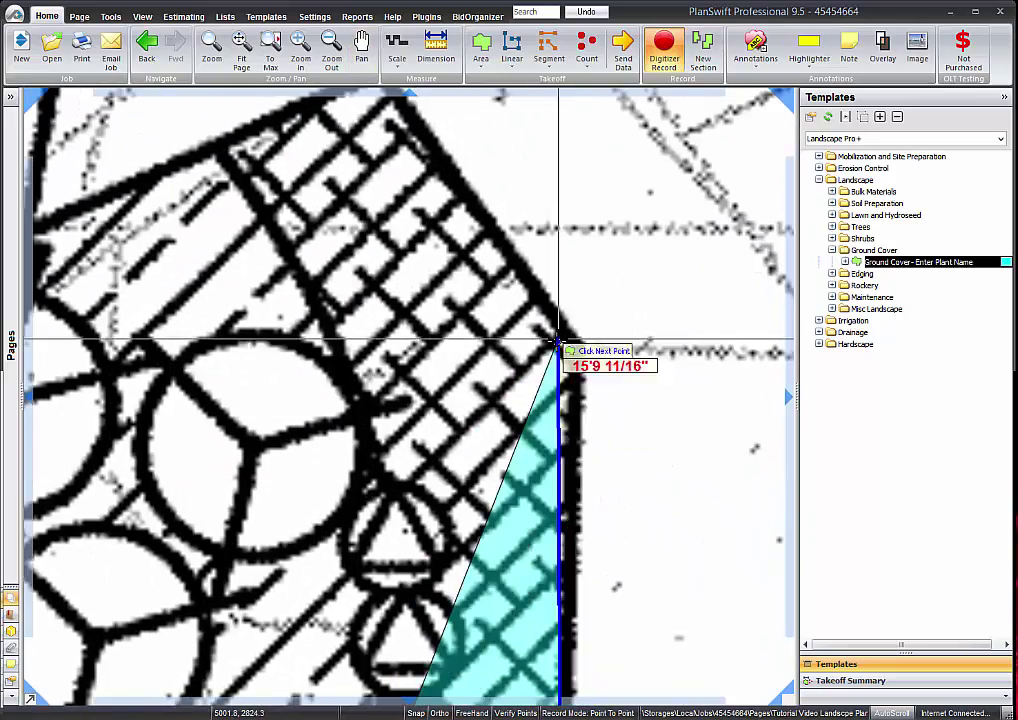
{"action": "left_click", "coordinate": [592, 369]}
- Trace the second section's slanted upper side and top edge to the first point on its inner boundary
{"action": "scroll", "coordinate": [575, 290], "scroll_direction": "down", "scroll_amount": 2}
{"action": "scroll", "coordinate": [466, 314], "scroll_direction": "up", "scroll_amount": 2}
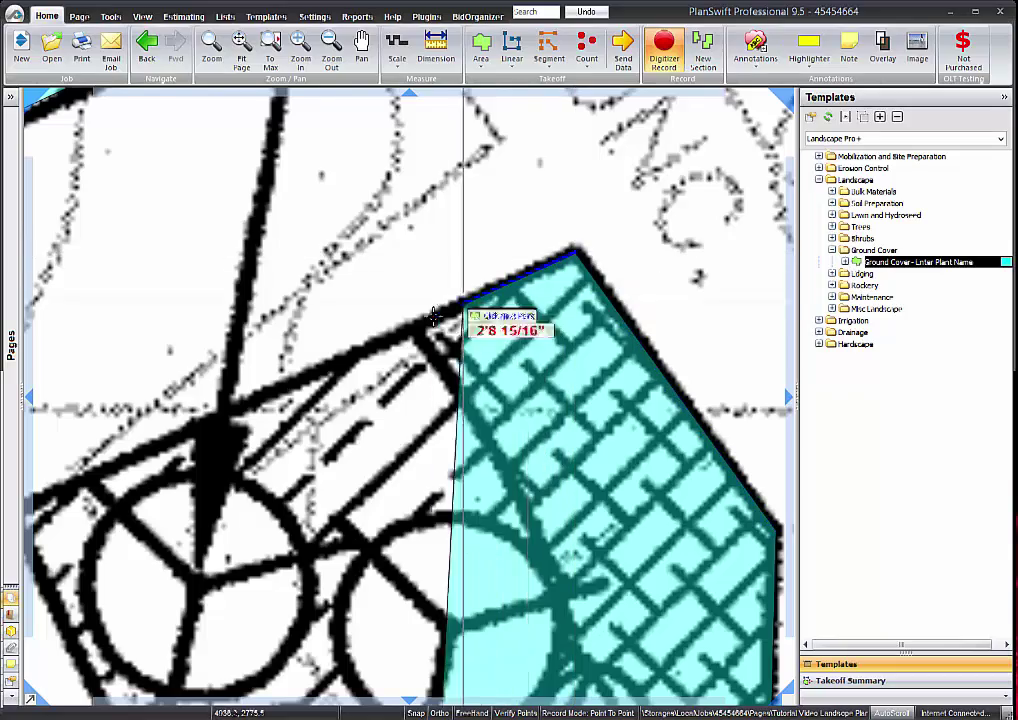
{"action": "left_click", "coordinate": [416, 330]}
{"action": "scroll", "coordinate": [493, 454], "scroll_direction": "down", "scroll_amount": 3}
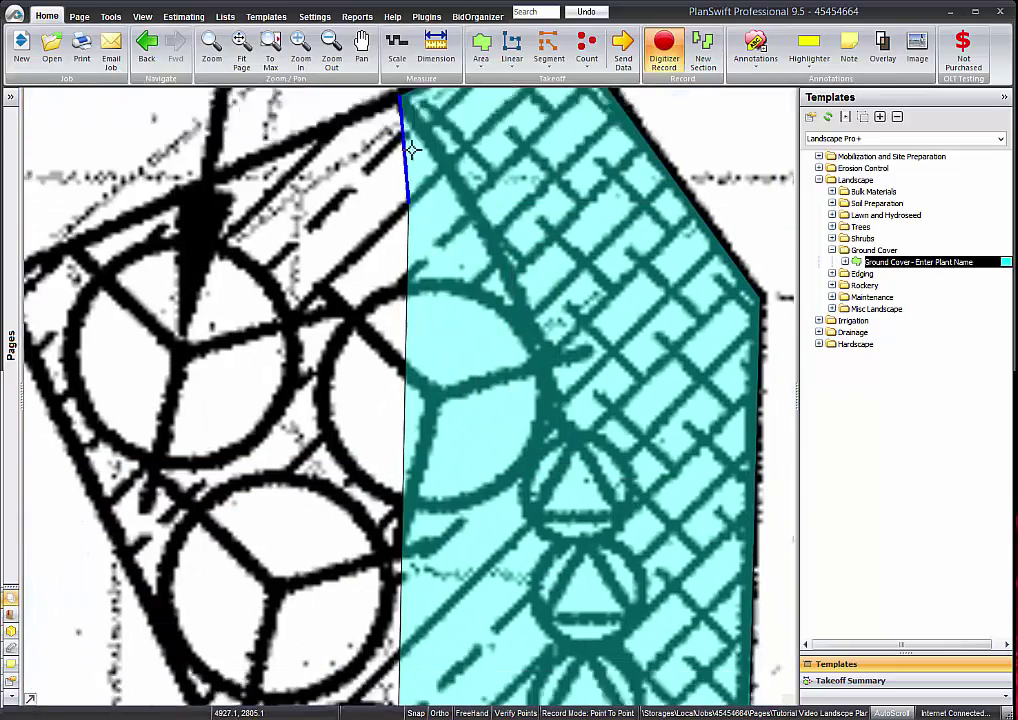
{"action": "left_click", "coordinate": [501, 214]}
- Close the second section with an arc along the small shrubs and stop recording the takeoff
{"action": "scroll", "coordinate": [503, 214], "scroll_direction": "down", "scroll_amount": 3}
{"action": "scroll", "coordinate": [537, 288], "scroll_direction": "up", "scroll_amount": 3}
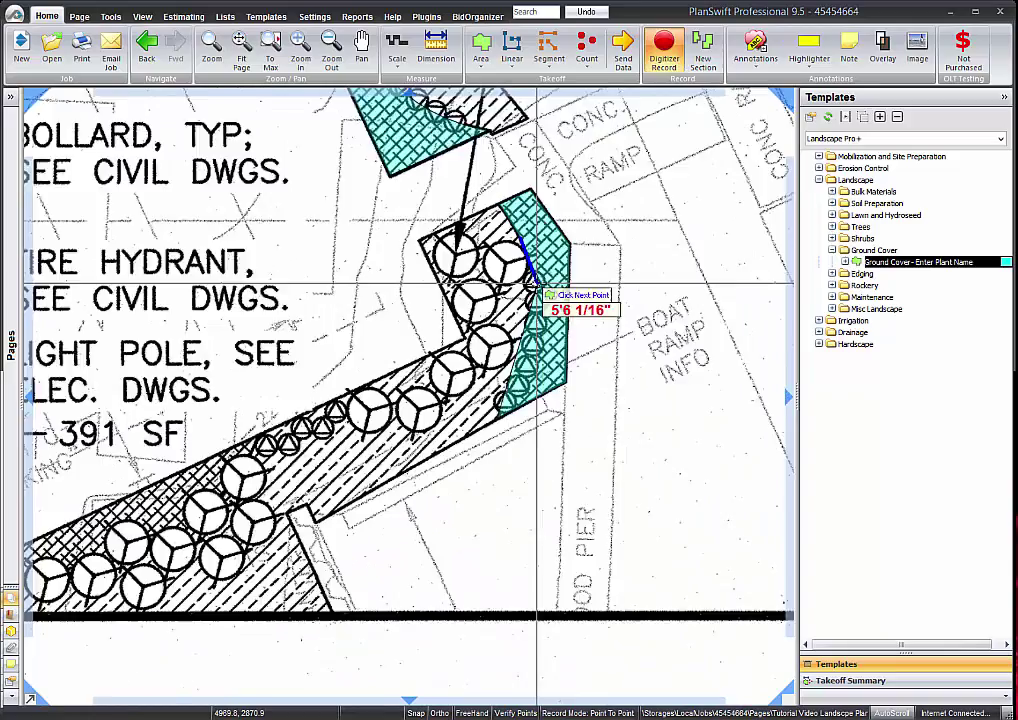
{"action": "left_click", "coordinate": [524, 348], "text": "ctrl"}
{"action": "scroll", "coordinate": [540, 358], "scroll_direction": "up", "scroll_amount": 2}
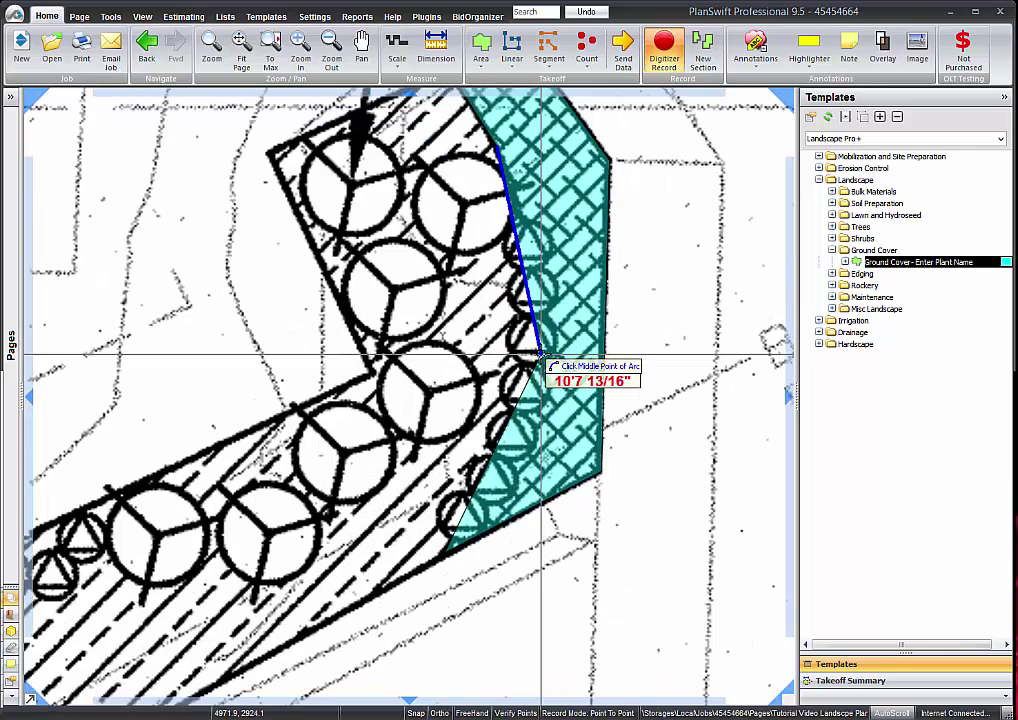
{"action": "left_click", "coordinate": [540, 350]}
{"action": "double_click", "coordinate": [540, 350]}
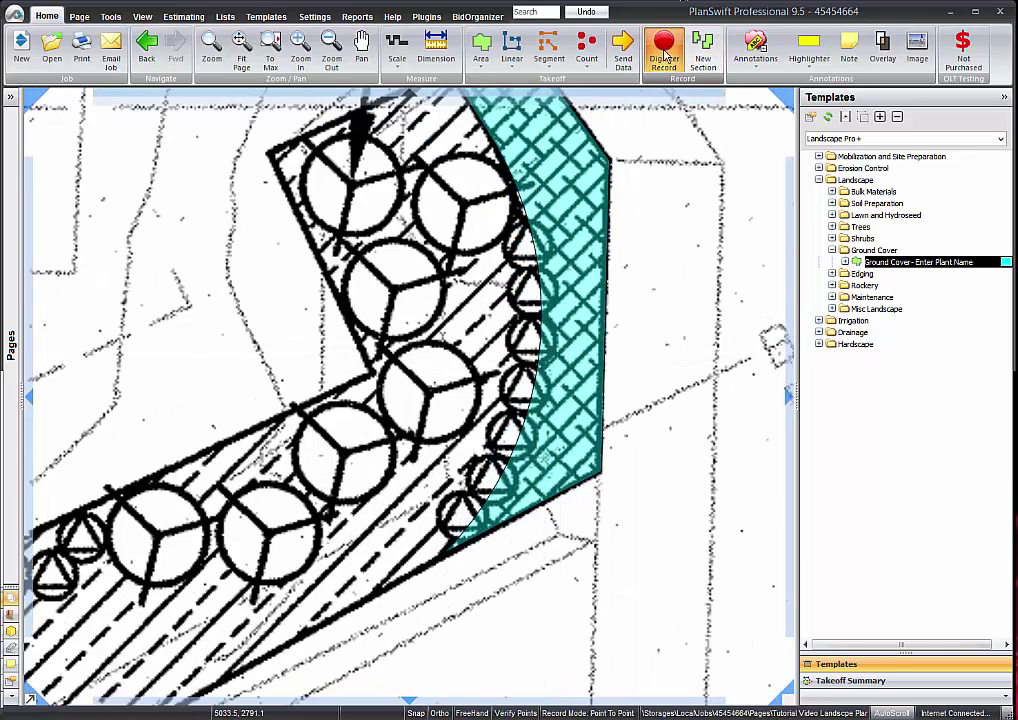
- Show the estimate with the Landscape folder collapsed and the Acacia redolens item expanded
{"action": "left_click", "coordinate": [183, 16]}
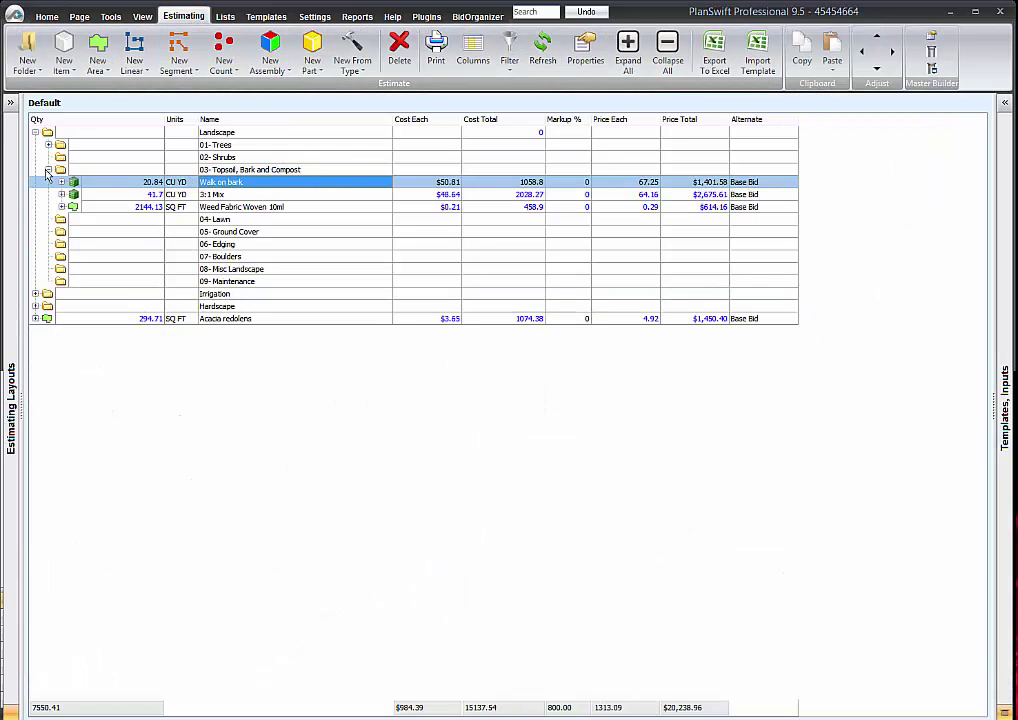
{"action": "left_click", "coordinate": [35, 133]}
{"action": "left_click", "coordinate": [37, 171]}
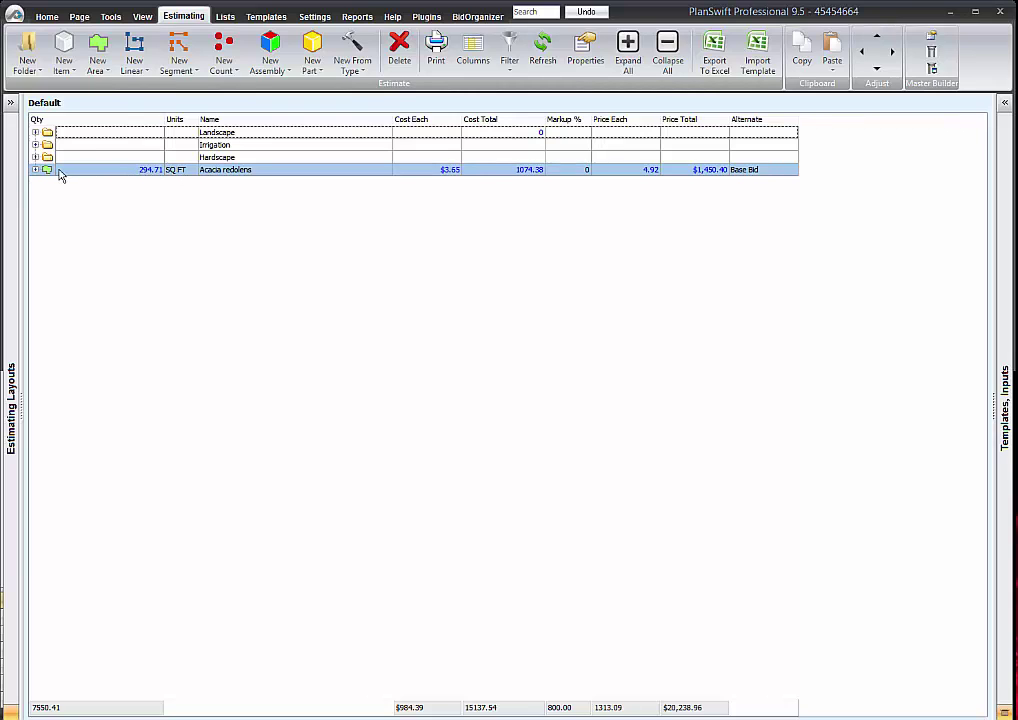
{"action": "left_click", "coordinate": [35, 170]}
- Review the quantities, materials and labor in the Acacia redolens item's shrub, planting mix and plant tab assemblies
{"action": "left_click", "coordinate": [146, 184]}
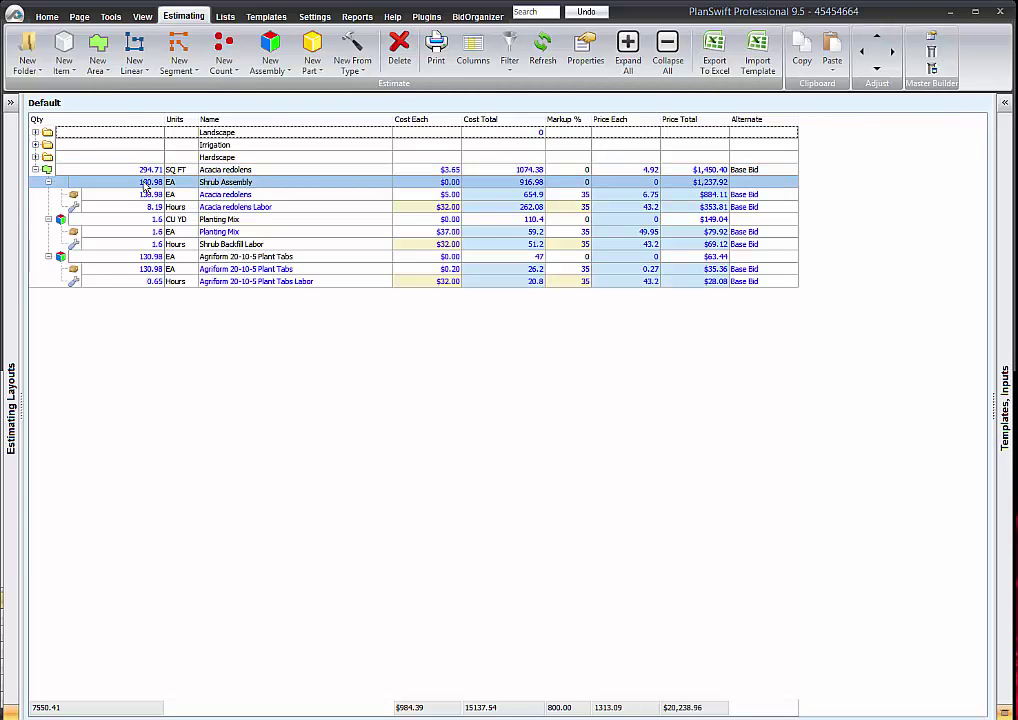
{"action": "left_click", "coordinate": [226, 196]}
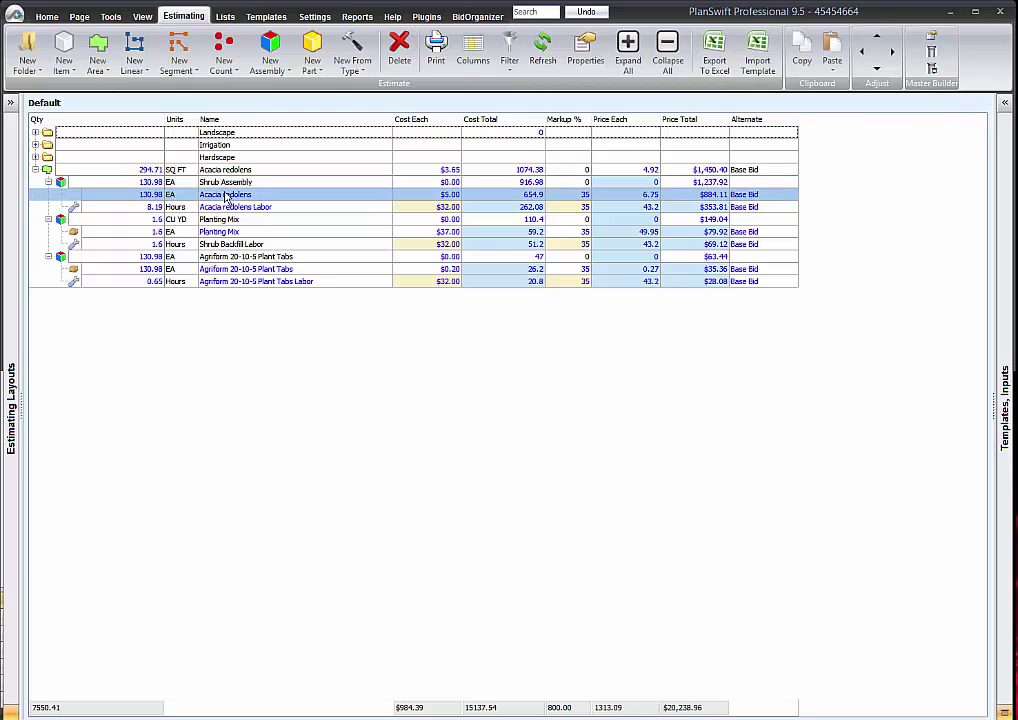
{"action": "left_click", "coordinate": [222, 219]}
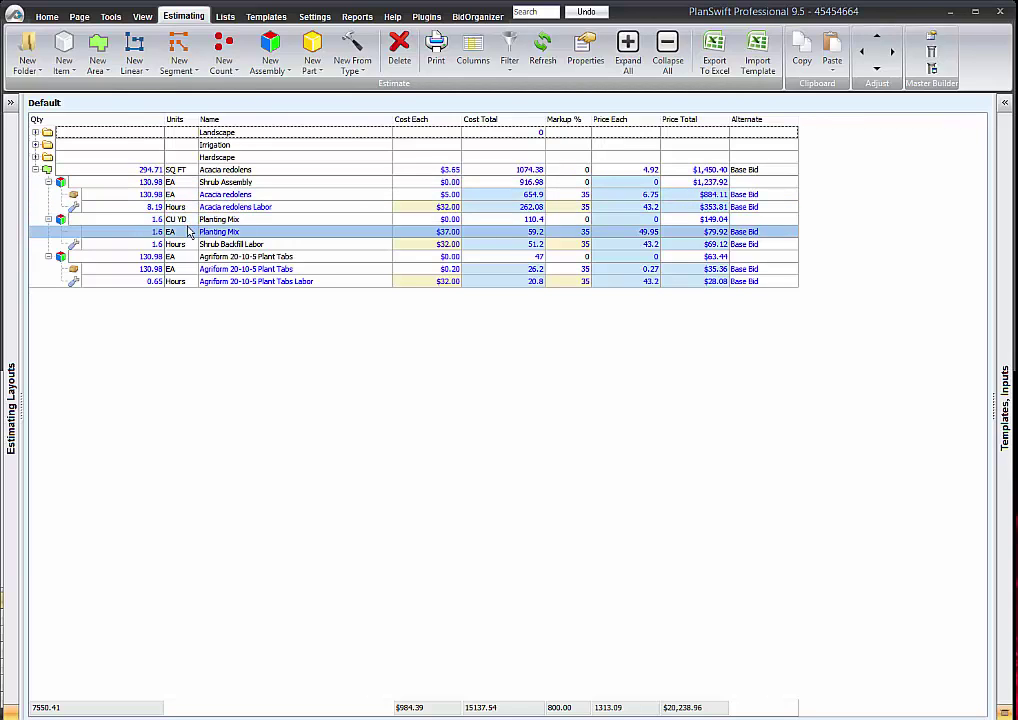
{"action": "left_click", "coordinate": [233, 244]}
{"action": "left_click", "coordinate": [234, 256]}
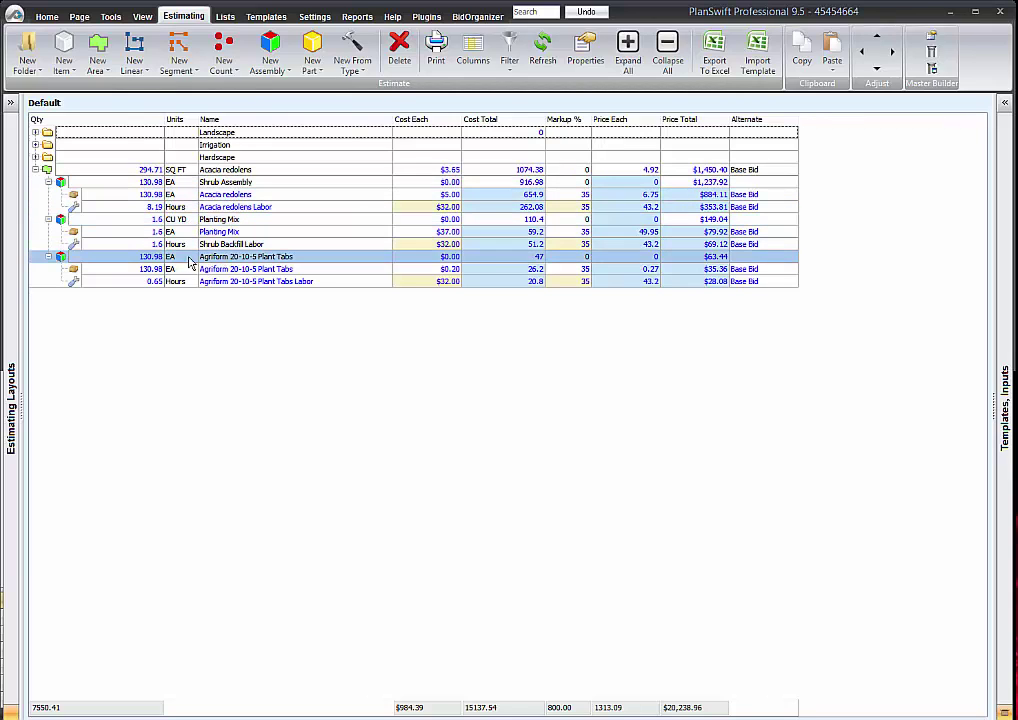
{"action": "left_click", "coordinate": [235, 270]}
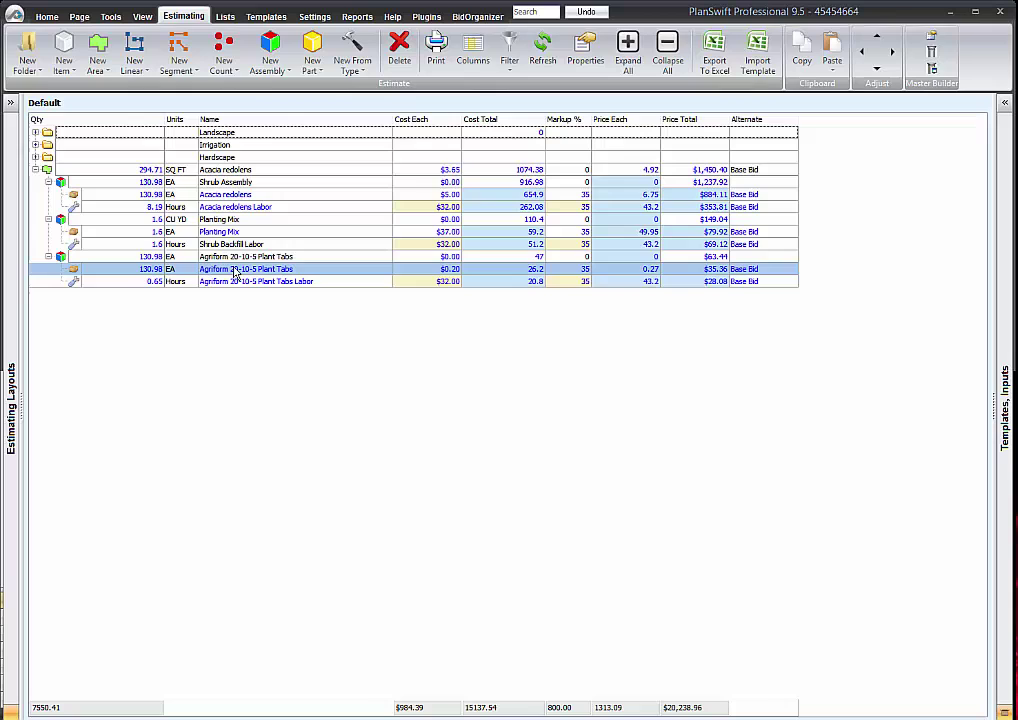
- Collapse the Shrub Assembly, Planting Mix and Agriform 20-10-5 Plant Tabs assemblies under Acacia redolens
{"action": "left_click", "coordinate": [52, 184]}
{"action": "key", "text": "Left"}
{"action": "key", "text": "Down"}
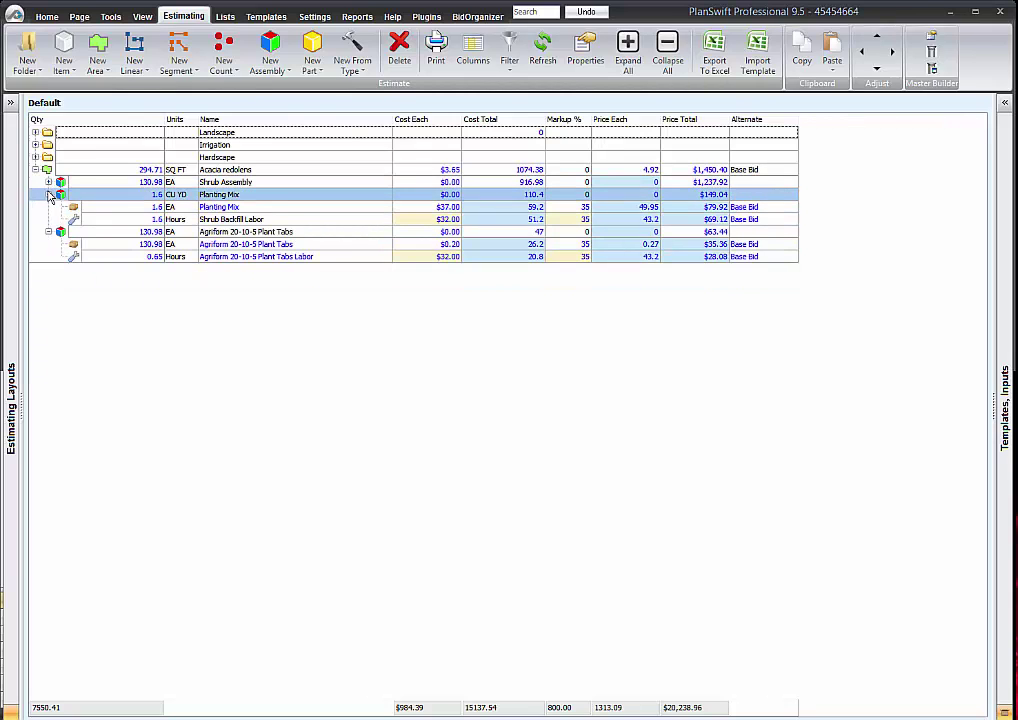
{"action": "key", "text": "Left"}
{"action": "key", "text": "Down"}
{"action": "key", "text": "Left"}
{"action": "key", "text": "Up"}
{"action": "key", "text": "Up"}
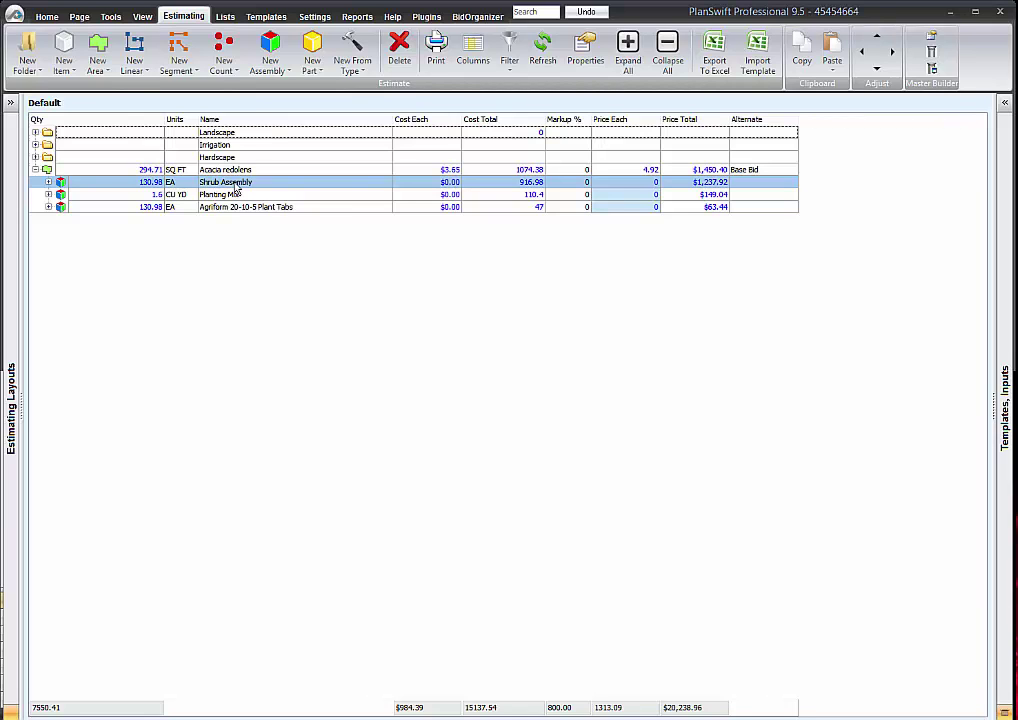
- Check the second ground cover section on the plan and return to the estimate
{"action": "left_click", "coordinate": [47, 16]}
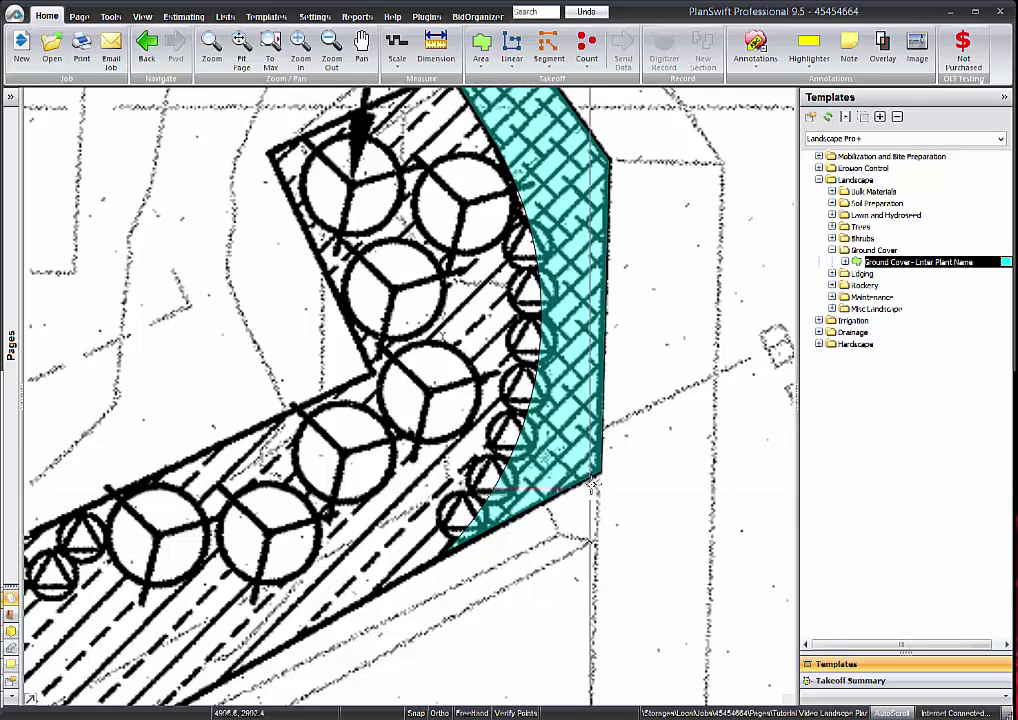
{"action": "right_click", "coordinate": [593, 176]}
{"action": "key", "text": "Escape"}
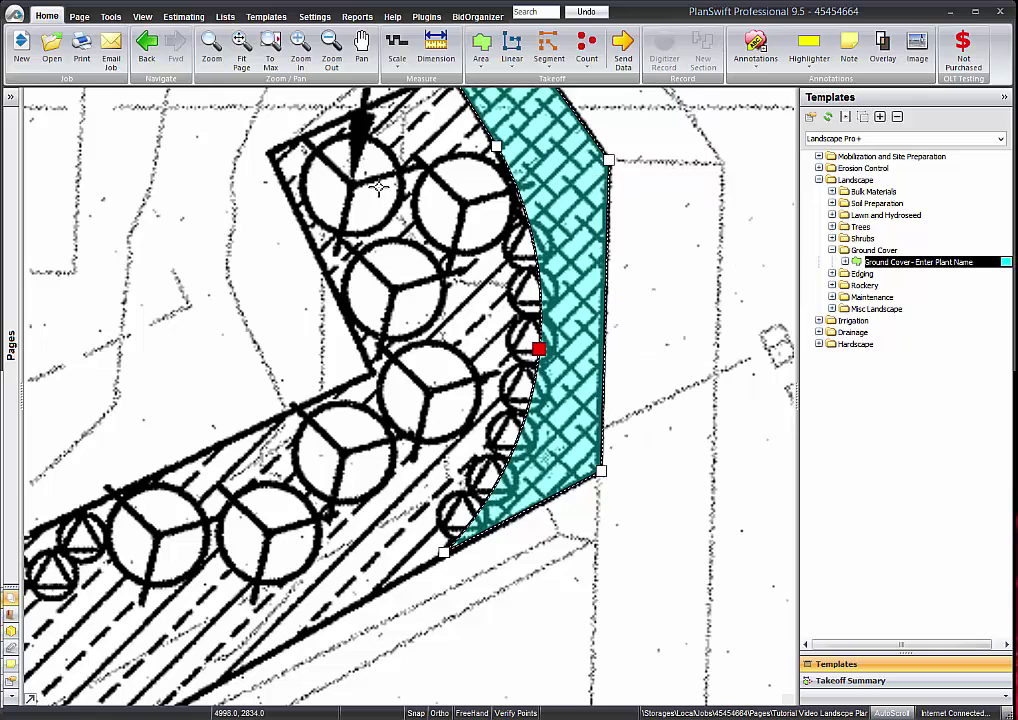
{"action": "left_click", "coordinate": [183, 16]}
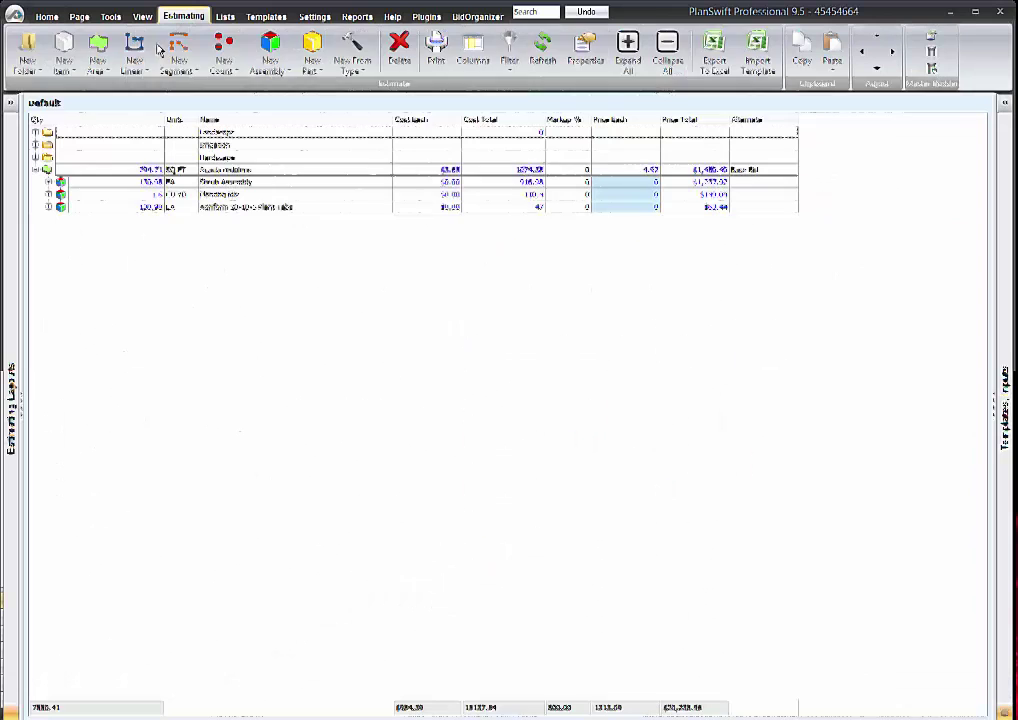
- Review the Acacia redolens item's totals in the estimate with its assemblies collapsed and expanded
{"action": "left_click", "coordinate": [62, 181]}
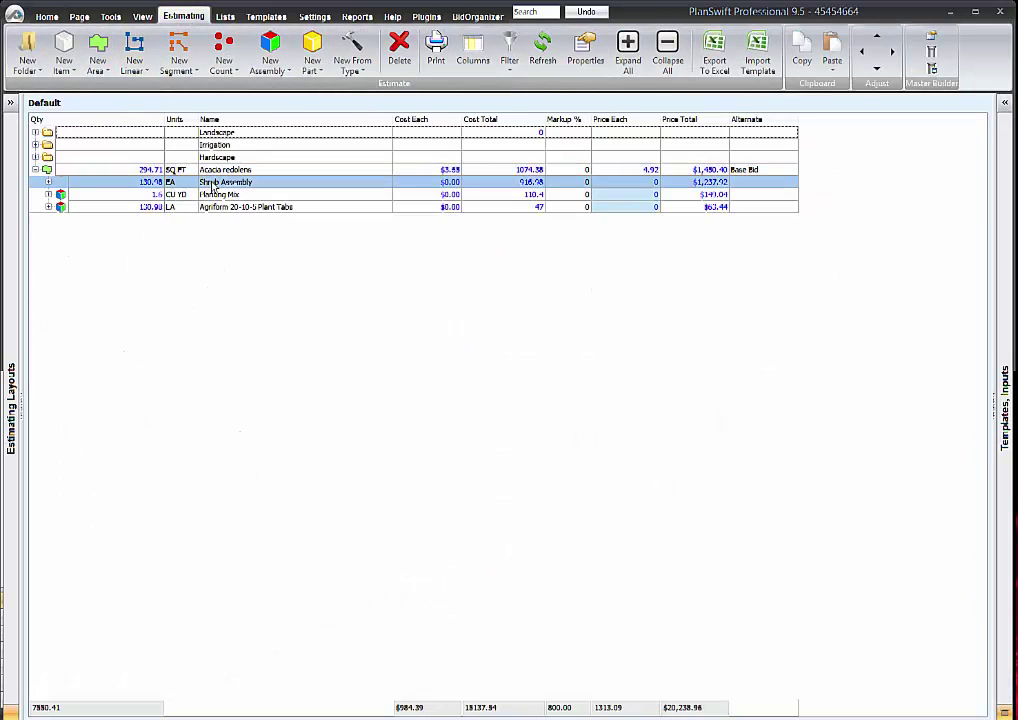
{"action": "left_click", "coordinate": [62, 172]}
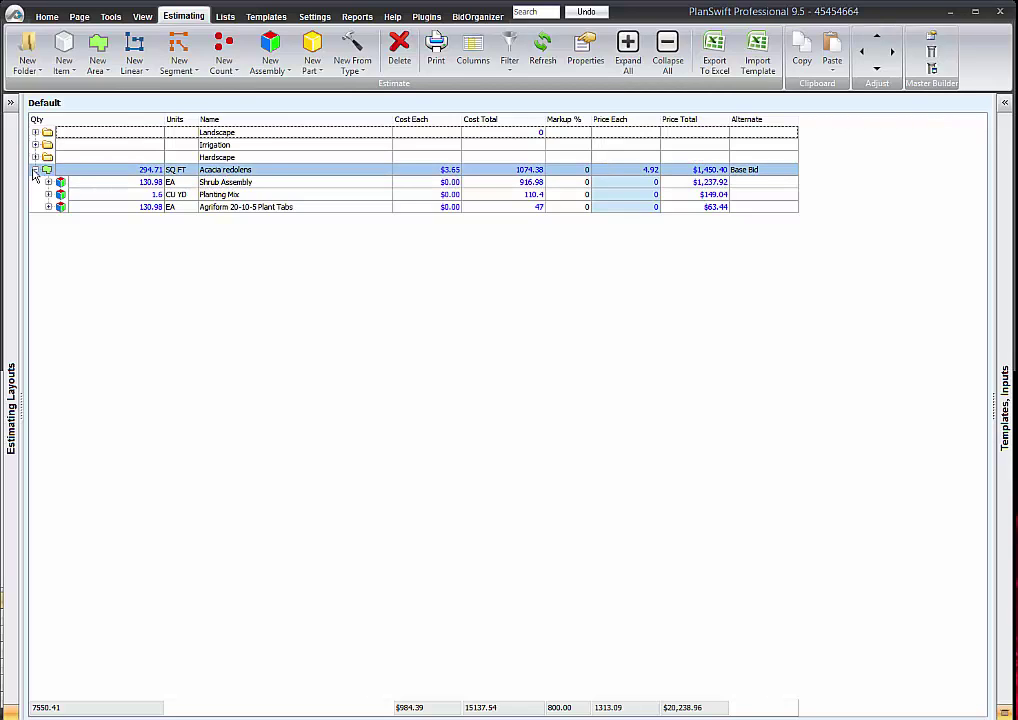
{"action": "left_click", "coordinate": [35, 170]}
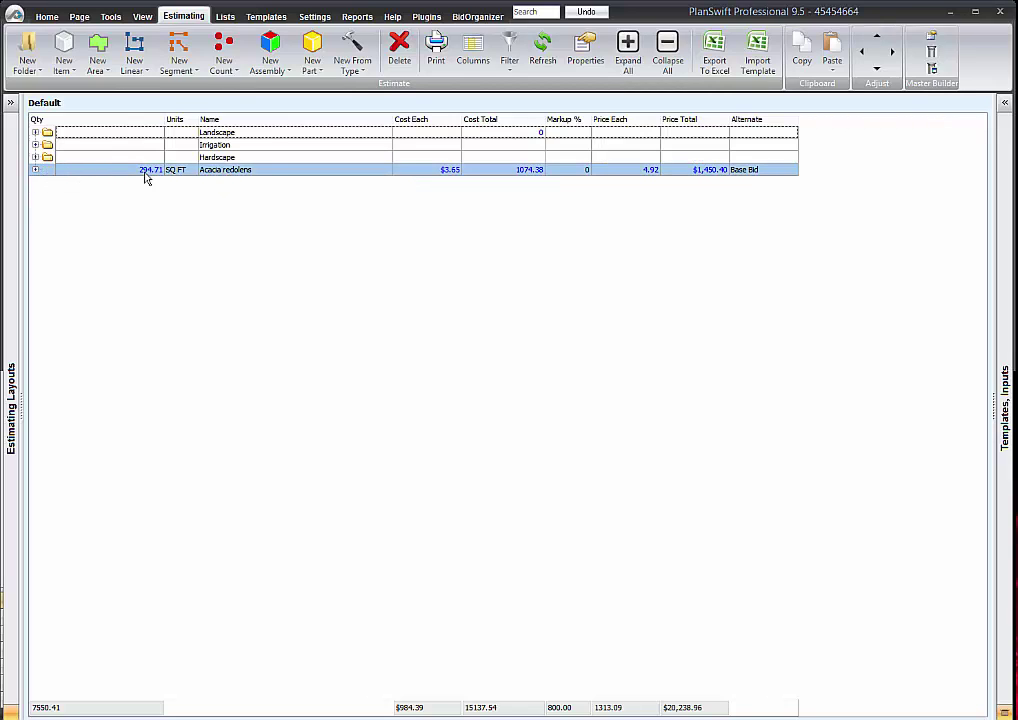
{"action": "left_click", "coordinate": [35, 170]}
- Open the Shrub Assembly's properties and review its material cost and production rate in the input and form views
{"action": "left_click", "coordinate": [213, 184]}
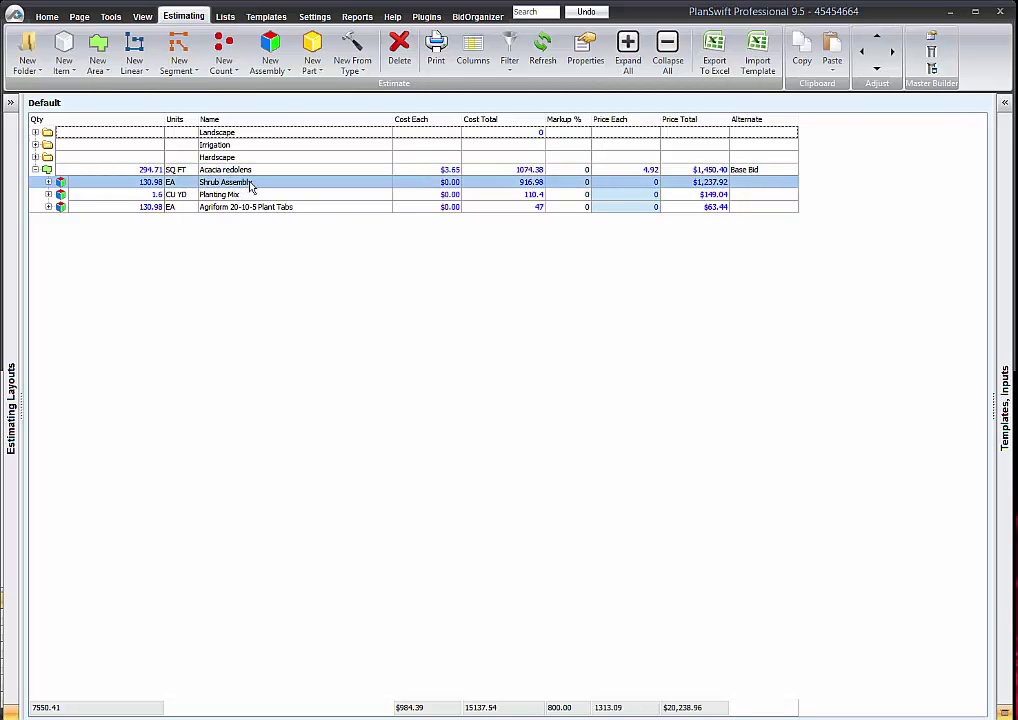
{"action": "double_click", "coordinate": [251, 184]}
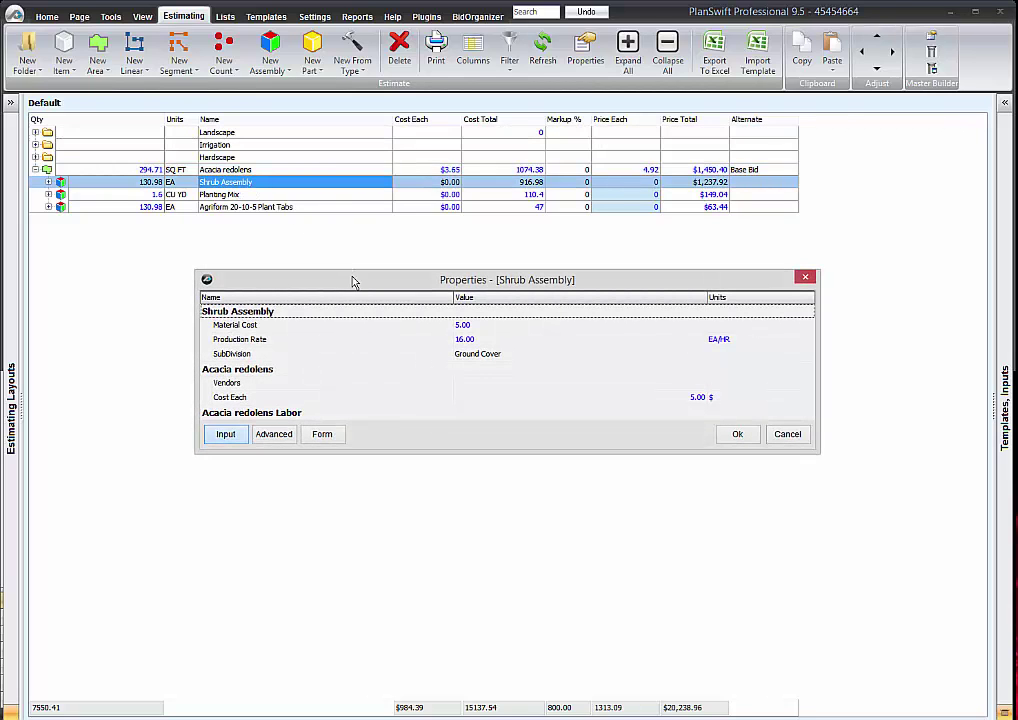
{"action": "double_click", "coordinate": [390, 280]}
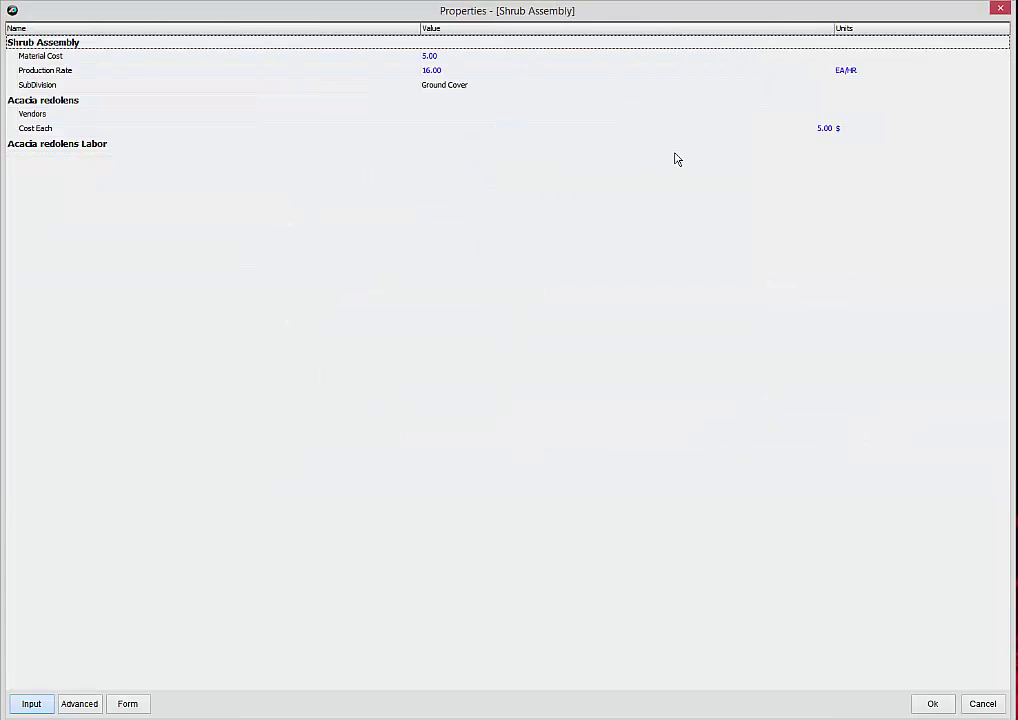
{"action": "left_click", "coordinate": [127, 704]}
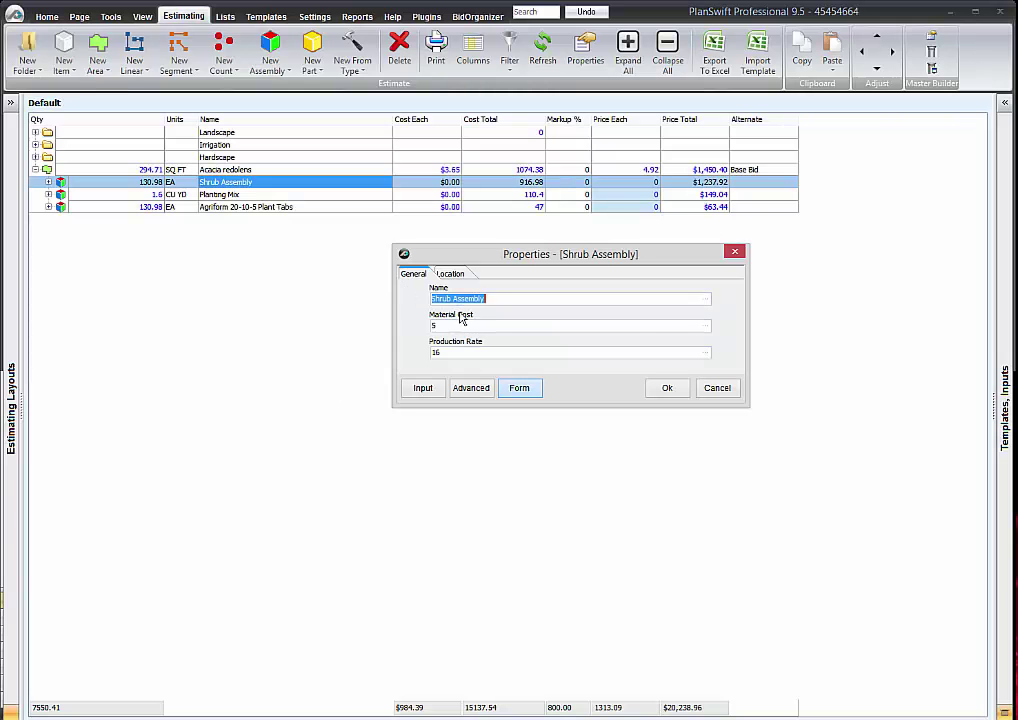
- Set the Qty adjustment to -20% in the Shrub Assembly's advanced properties and apply it
{"action": "left_click", "coordinate": [469, 390]}
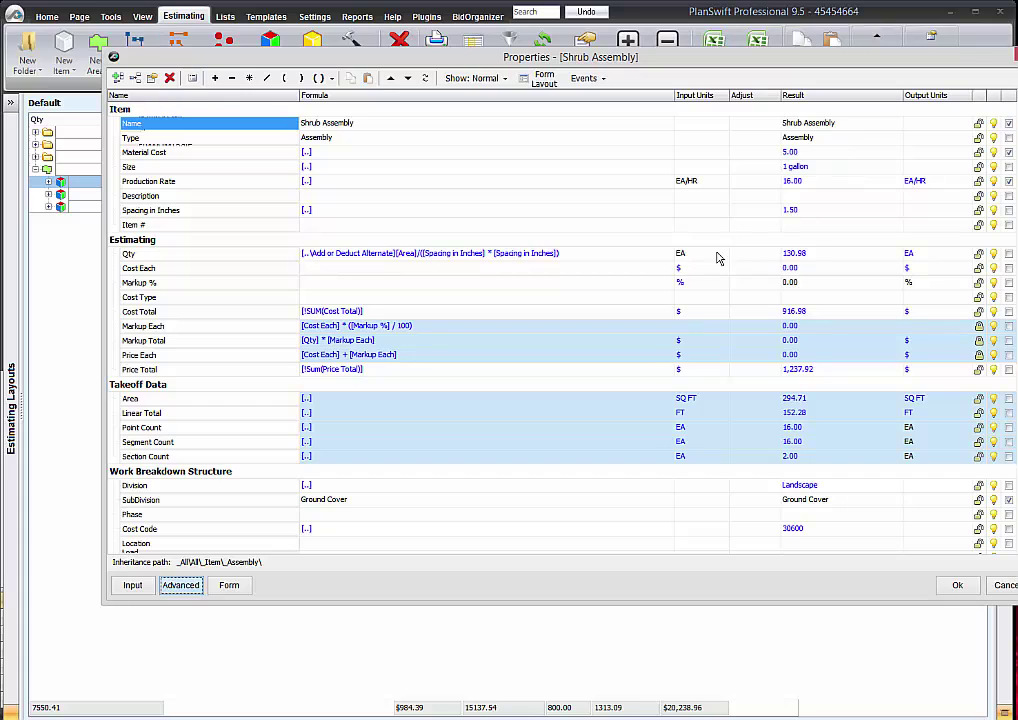
{"action": "left_click", "coordinate": [748, 254]}
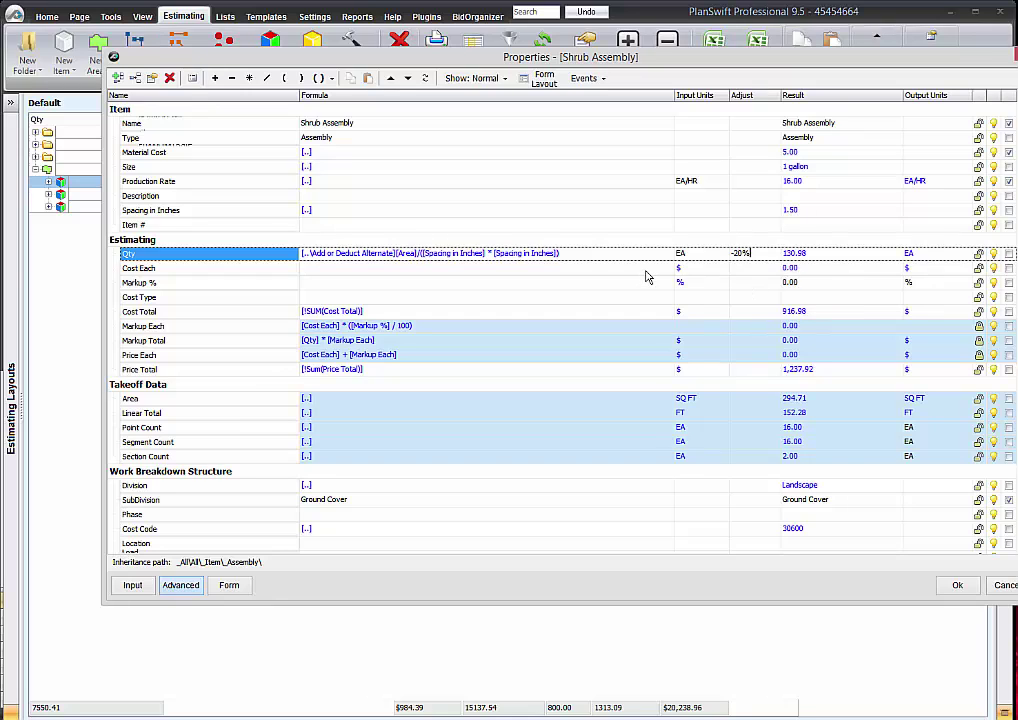
{"action": "key", "text": "Return"}
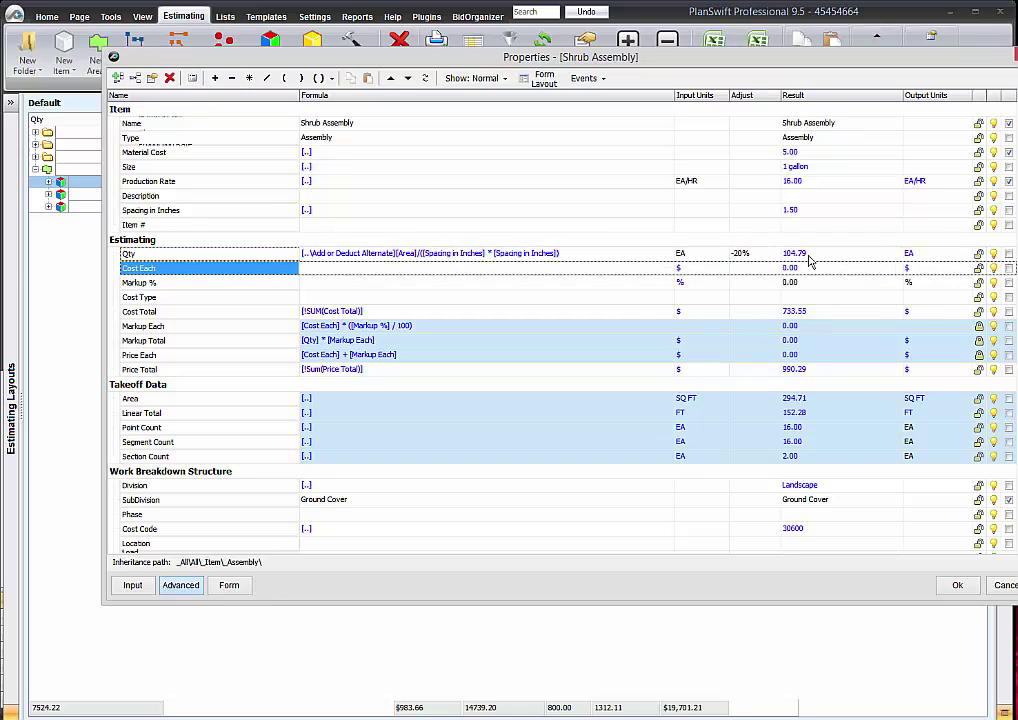
{"action": "left_click", "coordinate": [955, 586]}
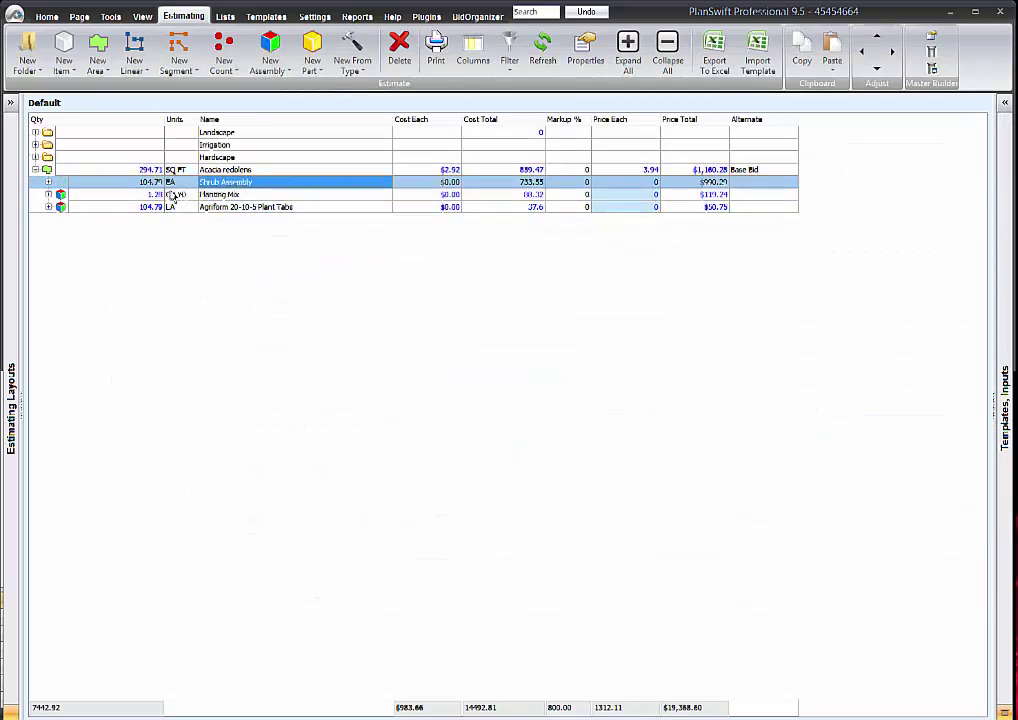
- Collapse the Acacia redolens item and move it into the Landscape folder's 05- Ground Cover subfolder
{"action": "left_click", "coordinate": [35, 170]}
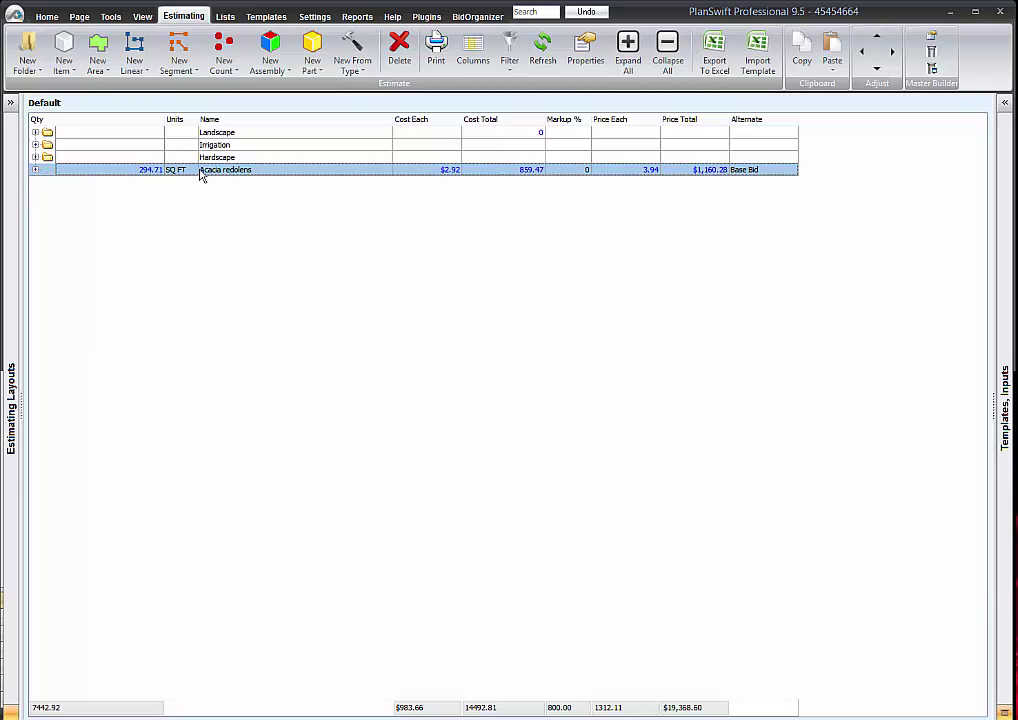
{"action": "left_click", "coordinate": [35, 133]}
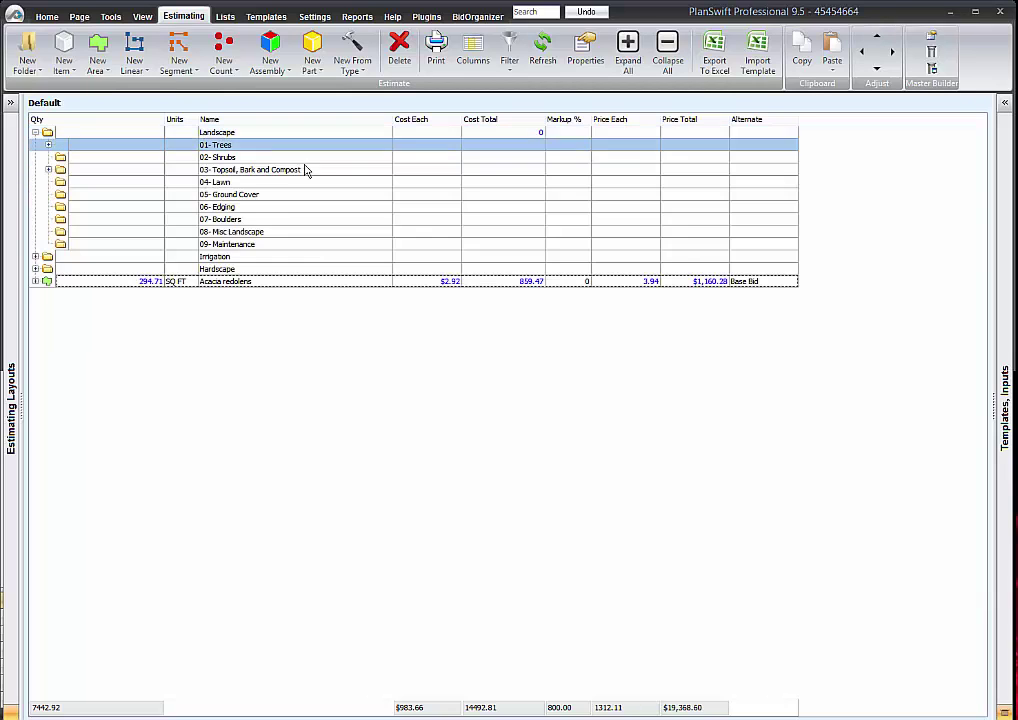
{"action": "left_click", "coordinate": [238, 284]}
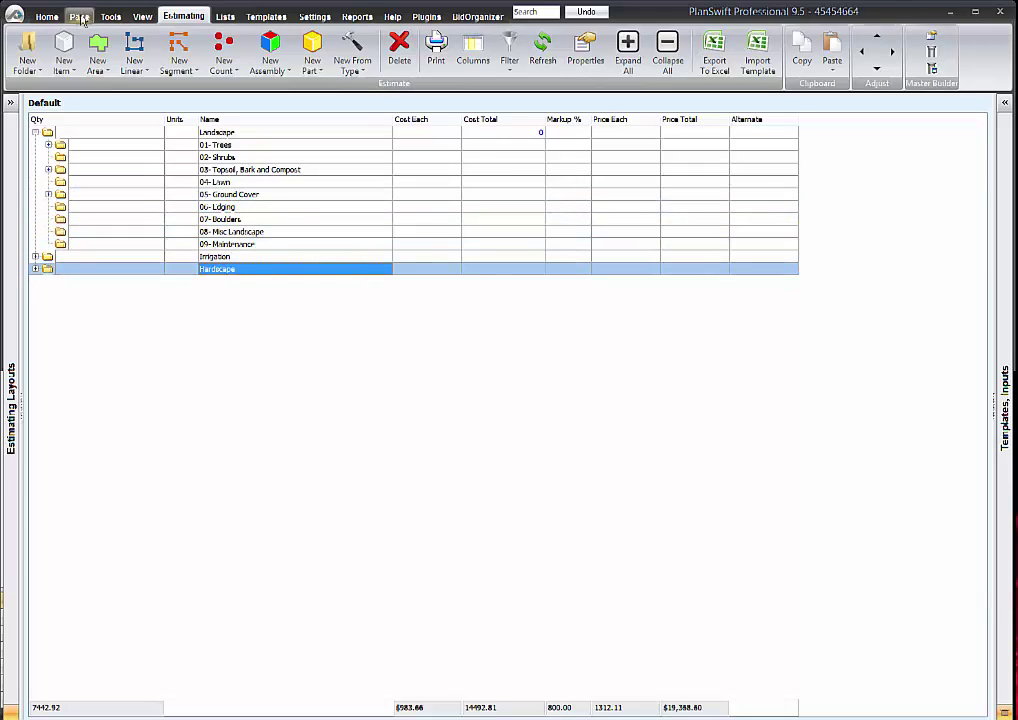
- On the plan, shrink the lower curved ground cover section by moving its two outer corners and both inner-edge end points inward
{"action": "left_click", "coordinate": [46, 16]}
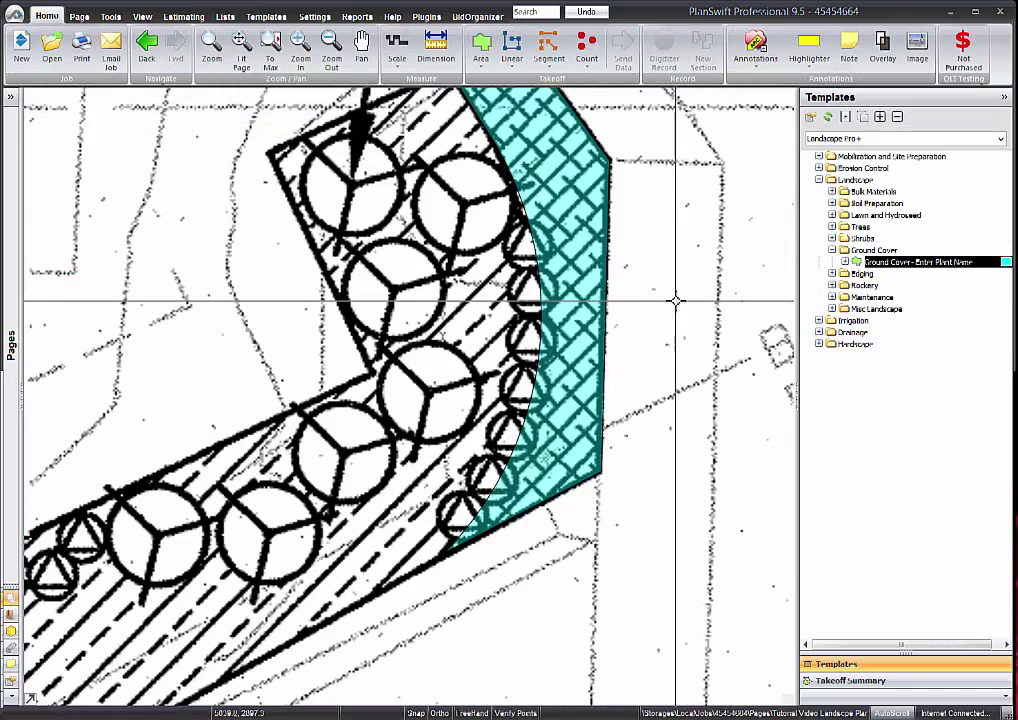
{"action": "scroll", "coordinate": [538, 238], "scroll_direction": "down", "scroll_amount": 2}
{"action": "left_click_drag", "start_coordinate": [693, 291], "coordinate": [695, 408]}
{"action": "scroll", "coordinate": [470, 355], "scroll_direction": "down", "scroll_amount": 2}
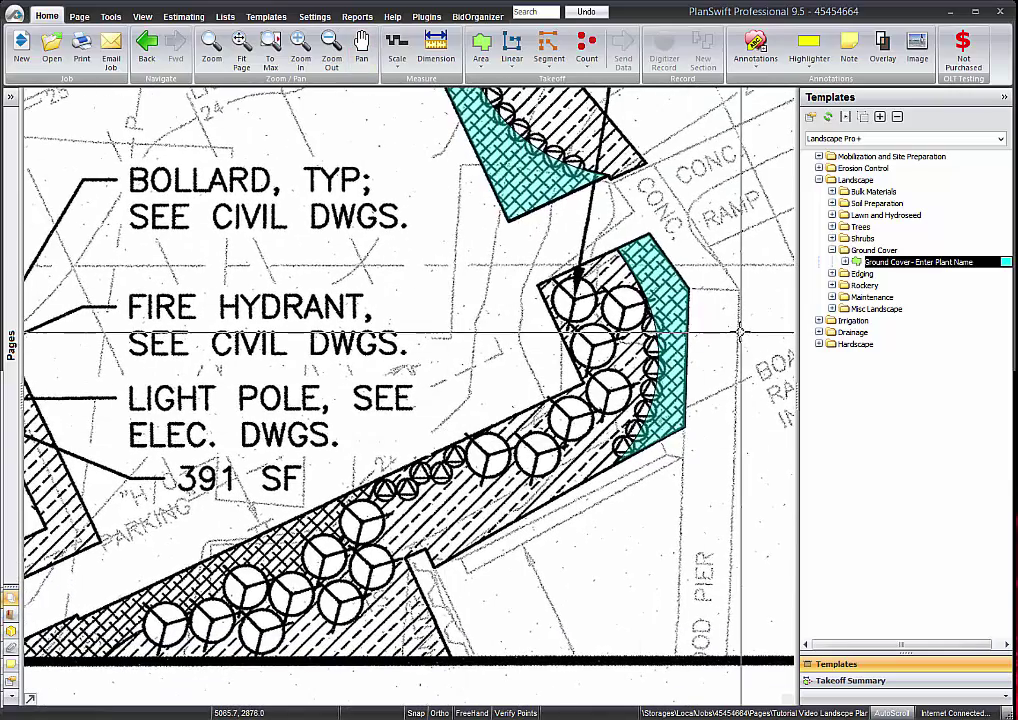
{"action": "scroll", "coordinate": [692, 318], "scroll_direction": "up", "scroll_amount": 2}
{"action": "left_click", "coordinate": [640, 210]}
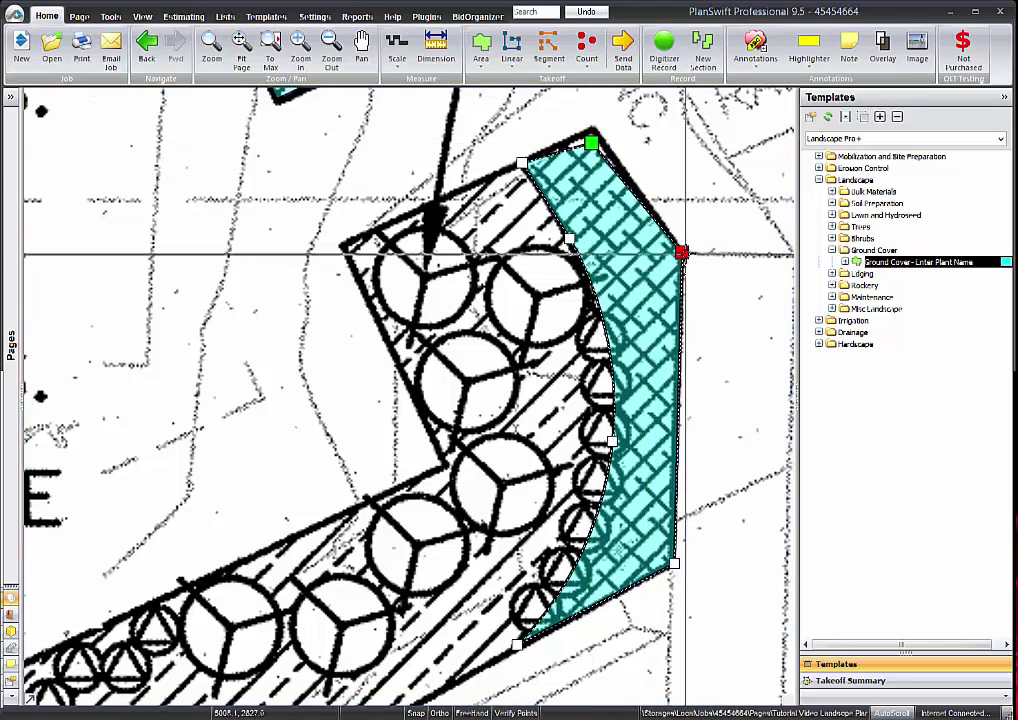
{"action": "left_click_drag", "start_coordinate": [682, 252], "coordinate": [661, 262]}
{"action": "left_click_drag", "start_coordinate": [673, 562], "coordinate": [657, 561]}
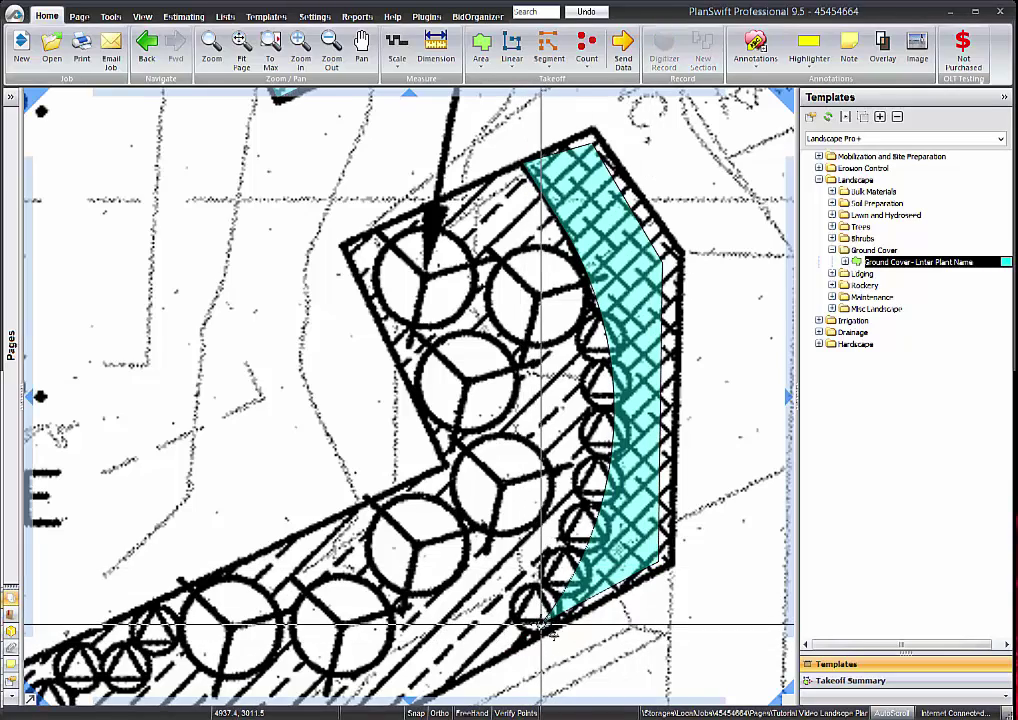
{"action": "left_click_drag", "start_coordinate": [523, 640], "coordinate": [540, 625]}
{"action": "left_click_drag", "start_coordinate": [522, 161], "coordinate": [540, 171]}
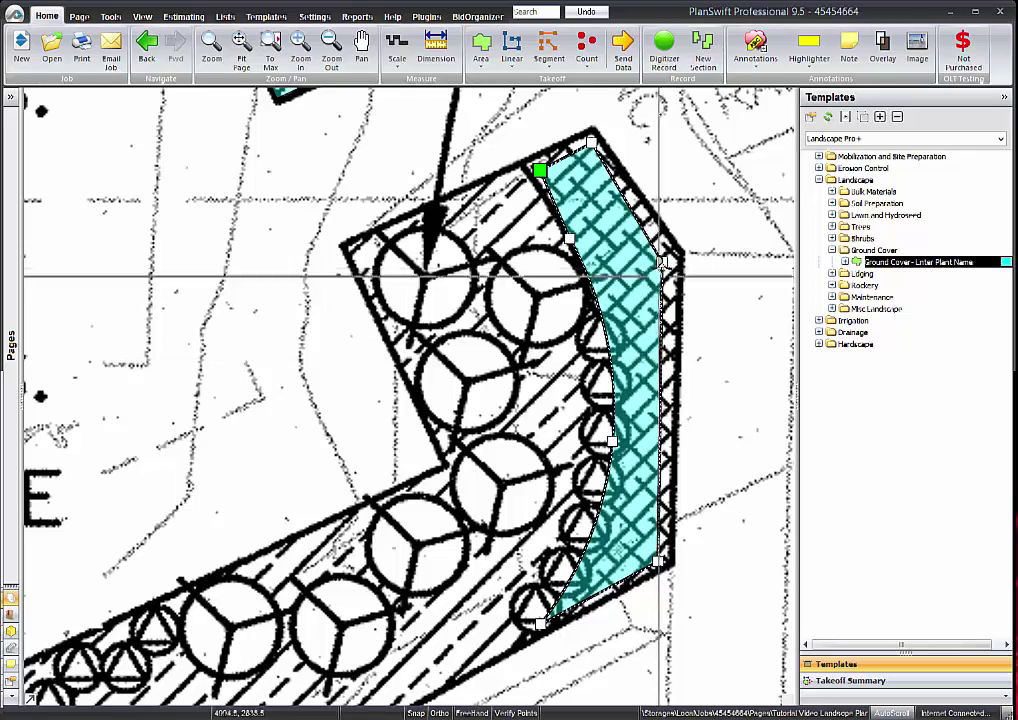
{"action": "left_click_drag", "start_coordinate": [662, 262], "coordinate": [666, 260]}
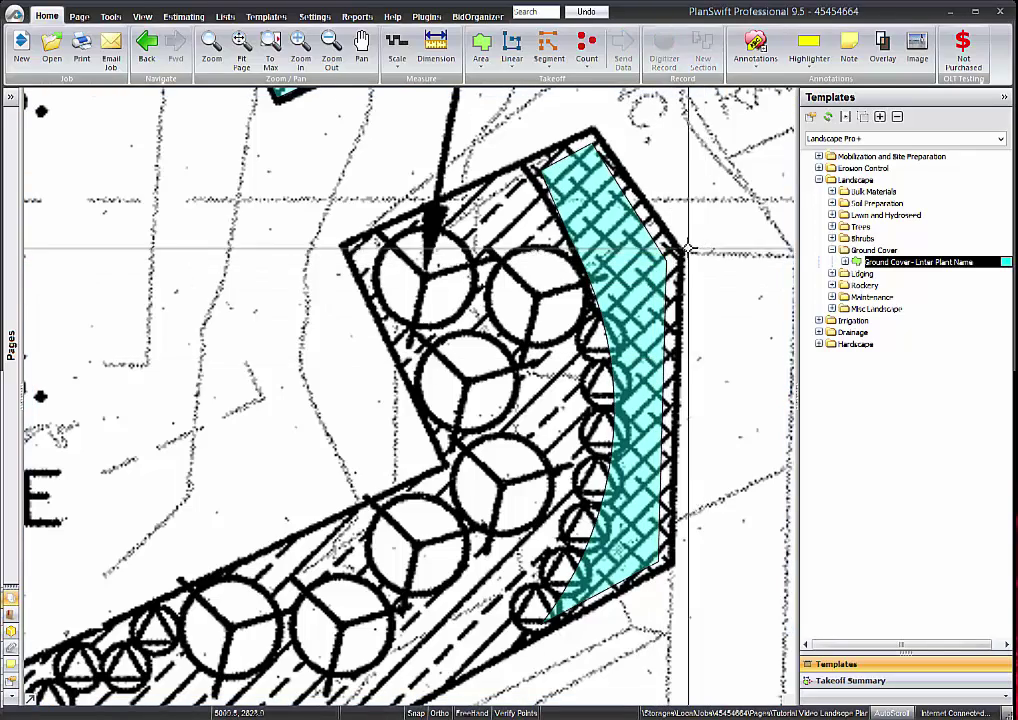
{"action": "scroll", "coordinate": [711, 297], "scroll_direction": "down", "scroll_amount": 4}
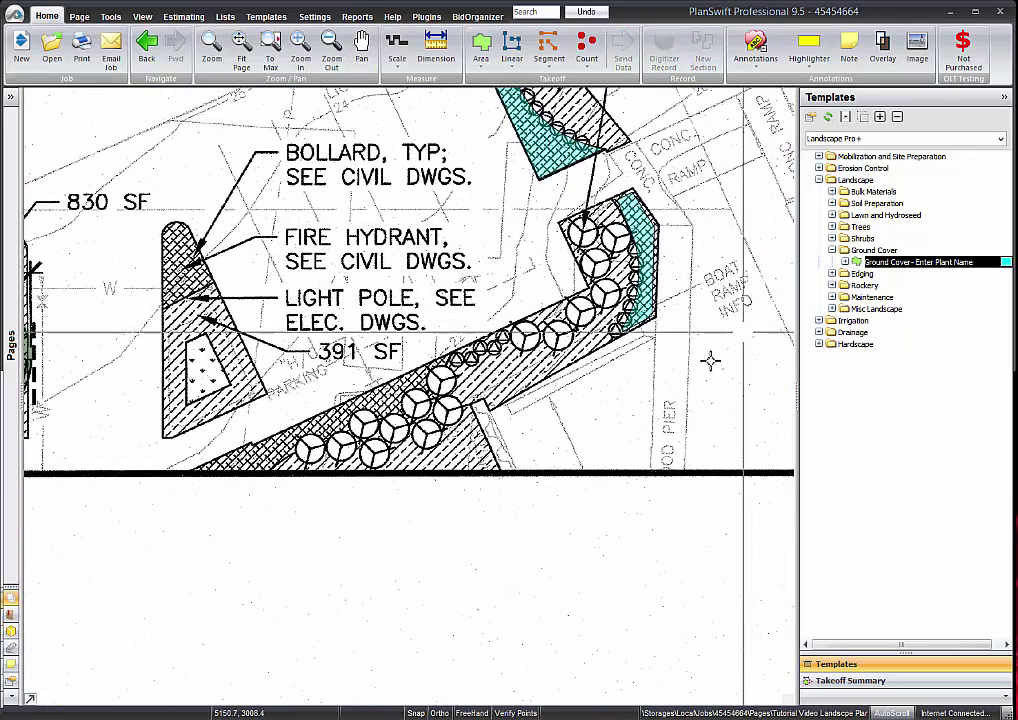